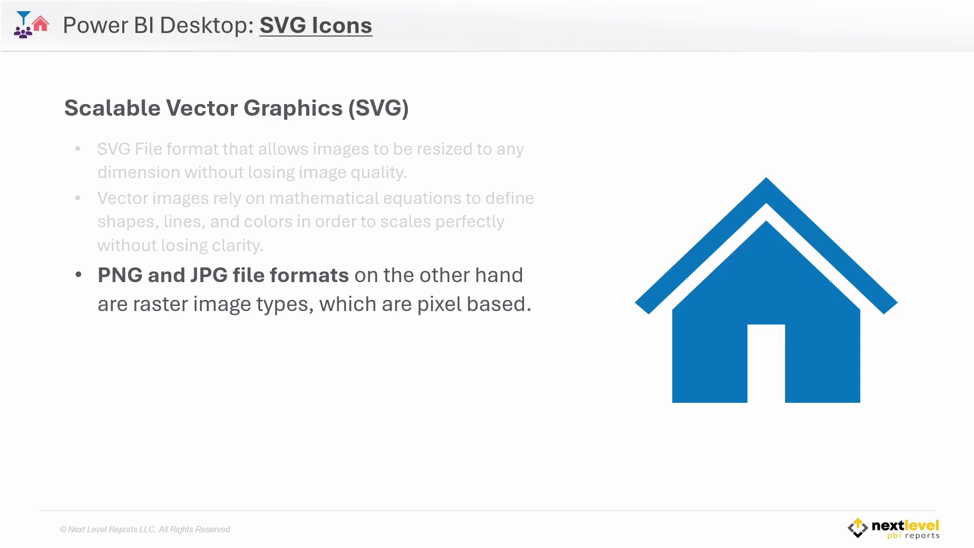
# Advance the slideshow to the pixels point, showing the original and resized JPG and PNG houses
pyautogui.press('Right')
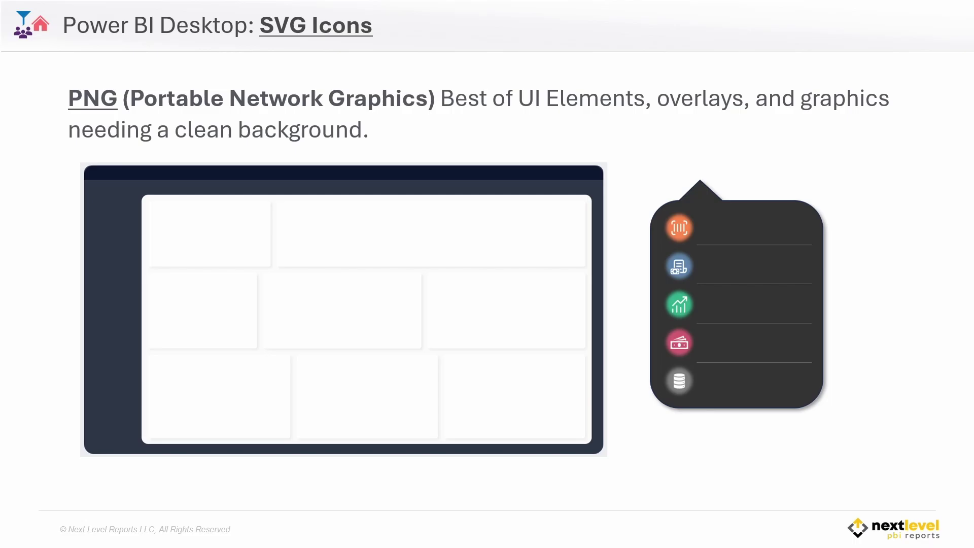
# Advance the slideshow to the JPG slide illustrated with the laptop desk photo
pyautogui.press('Right')
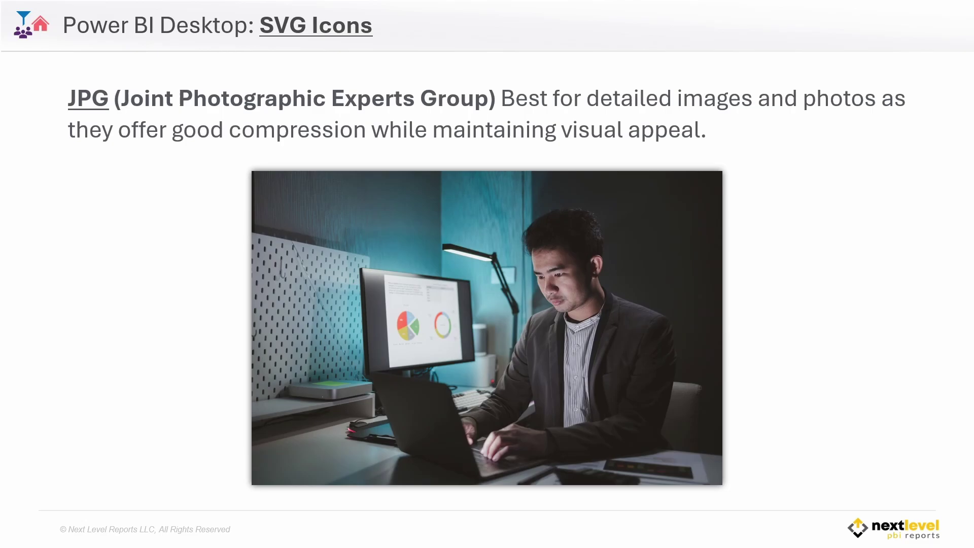
pyautogui.press('Right')
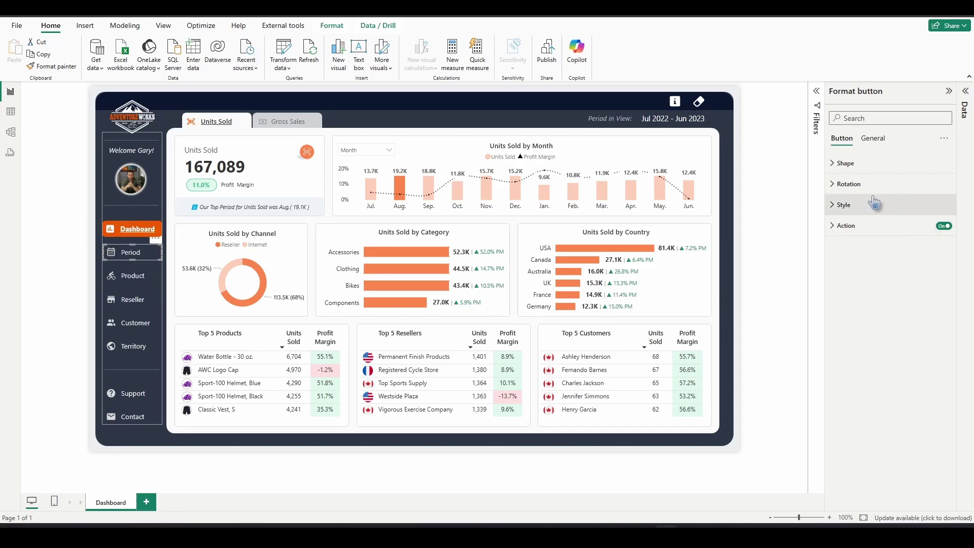
# Swap the Period button's outline calendar icon for the custom Icon_Calendar _Off White.svg image
pyautogui.click(859, 213)
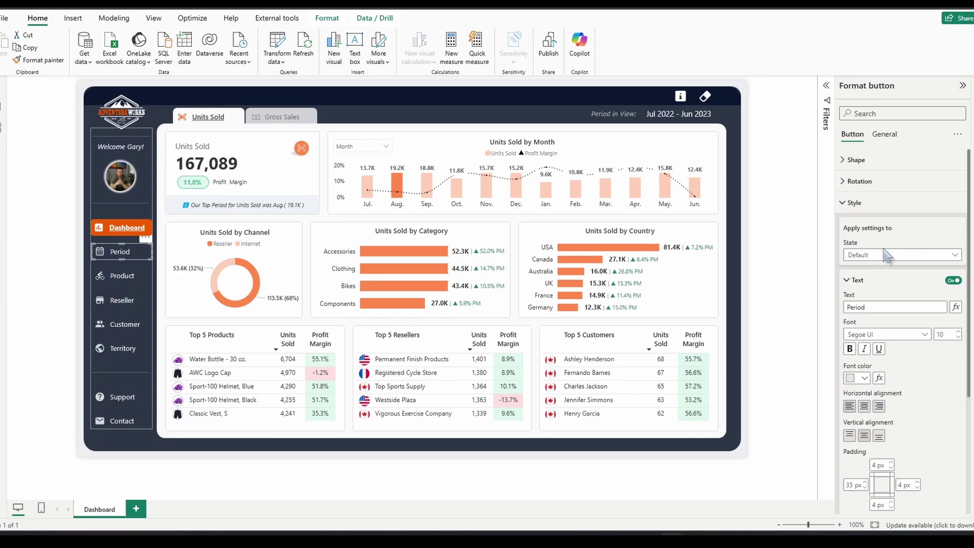
pyautogui.scroll(-3, 885, 304)
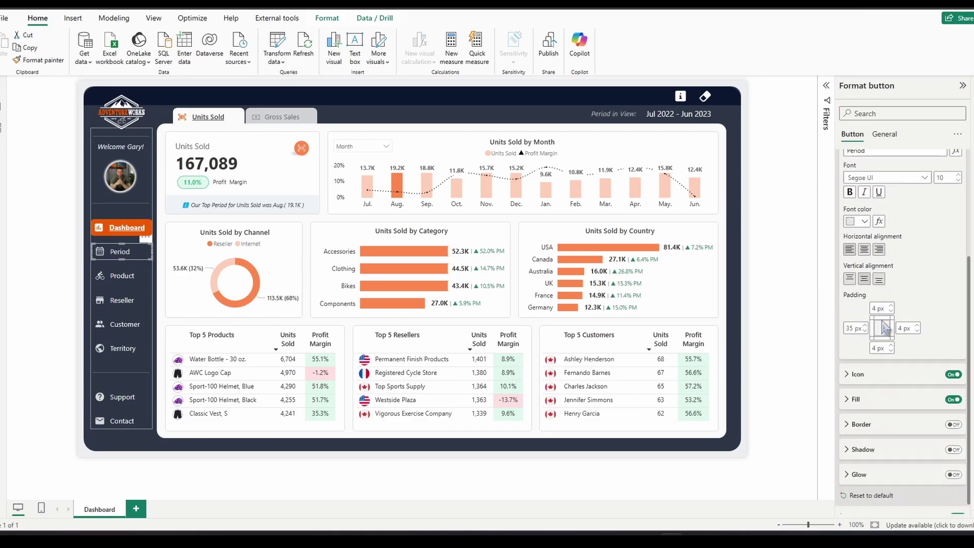
pyautogui.click(883, 361)
pyautogui.scroll(-2, 861, 329)
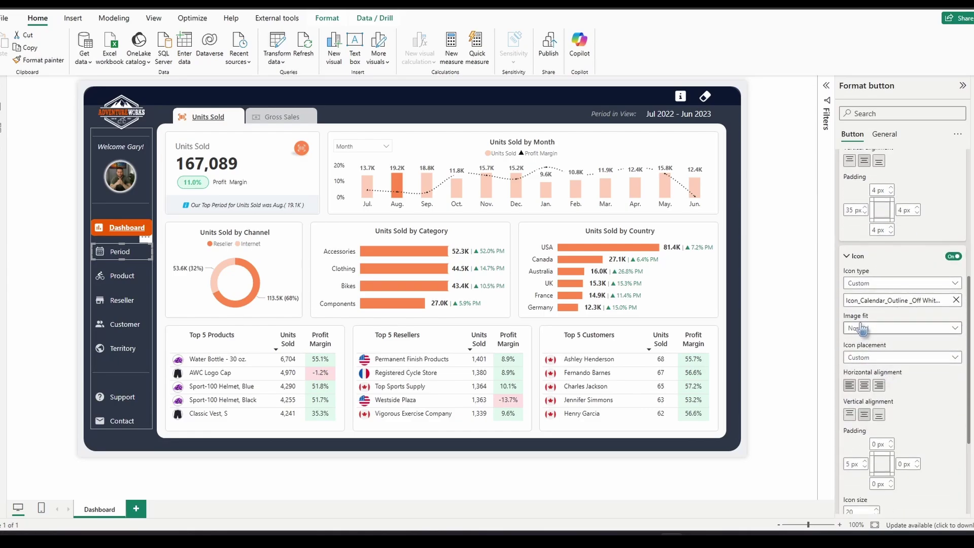
pyautogui.click(880, 283)
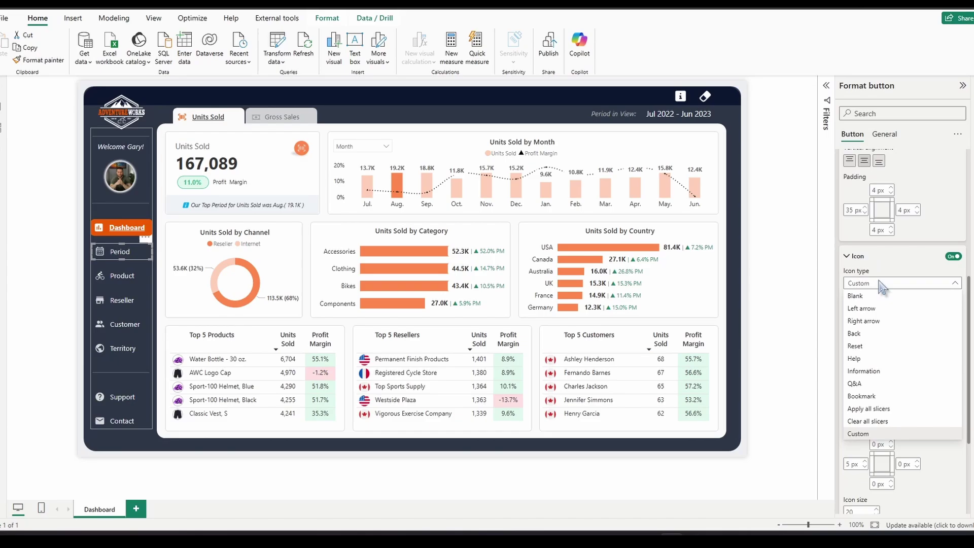
pyautogui.click(908, 267)
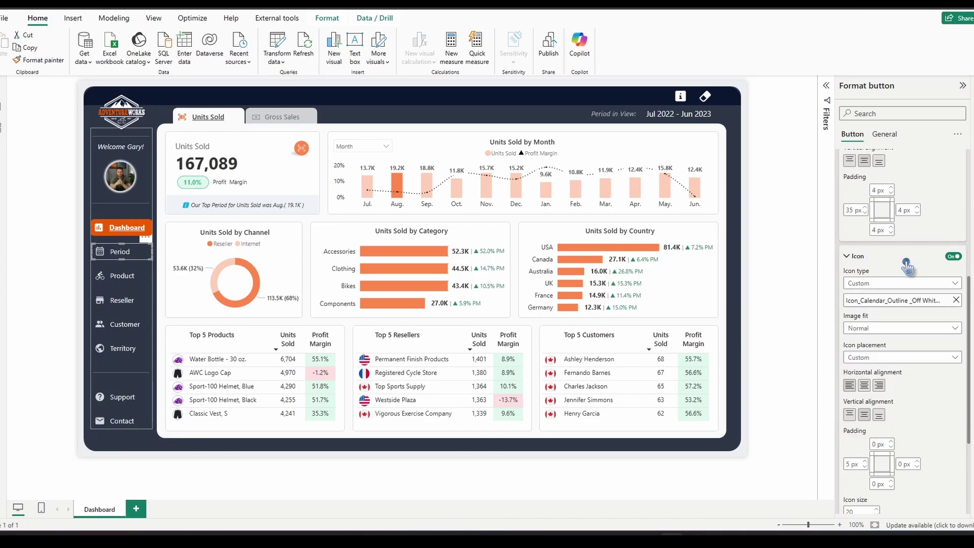
pyautogui.click(956, 301)
pyautogui.click(895, 303)
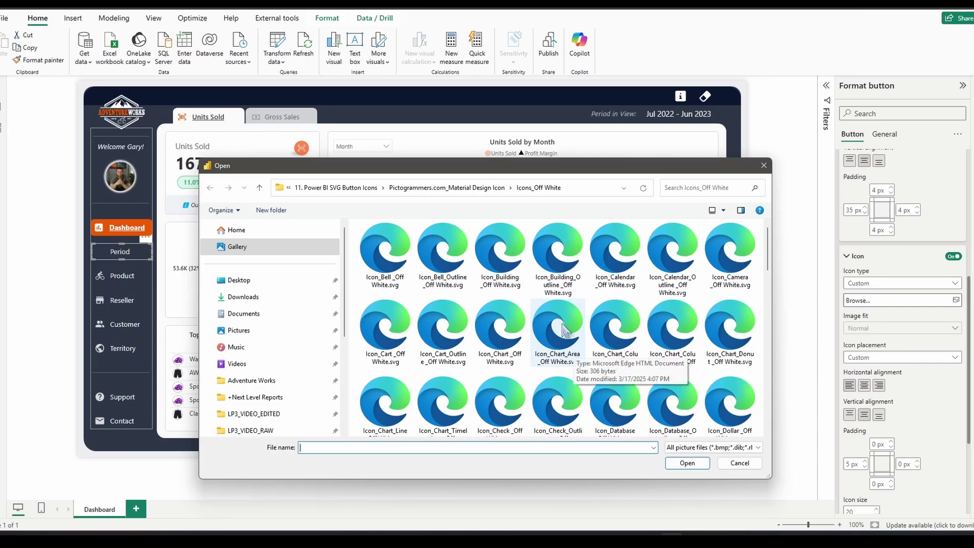
pyautogui.click(614, 251)
pyautogui.click(686, 463)
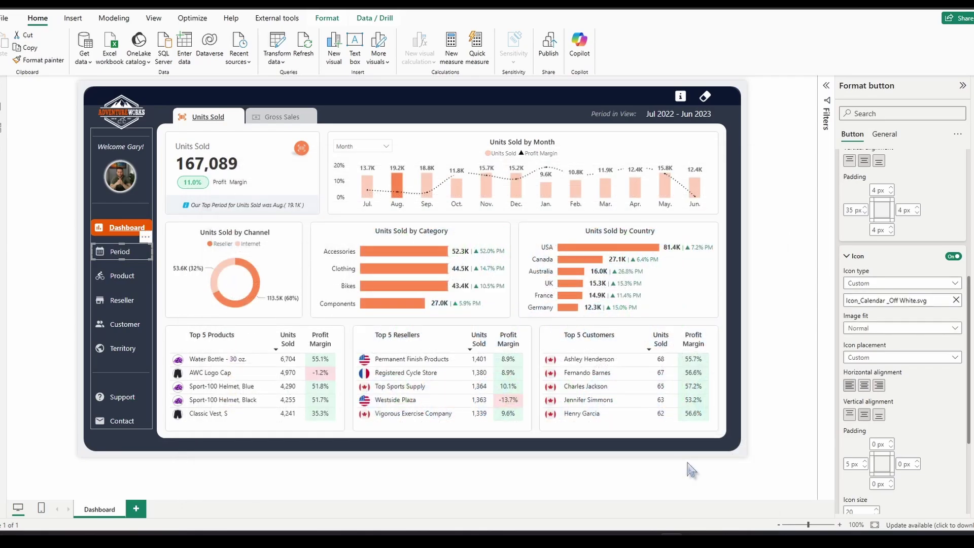
pyautogui.scroll(-1, 870, 289)
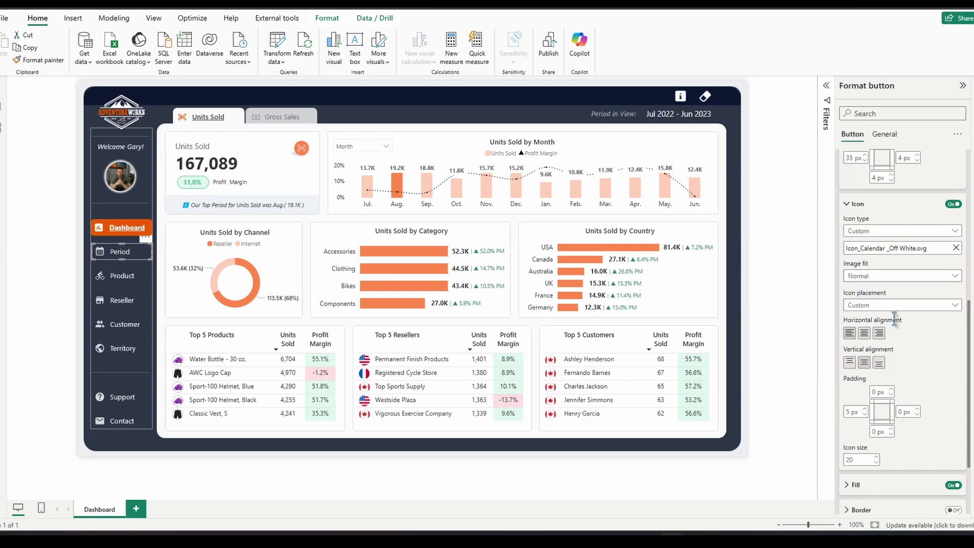
pyautogui.doubleClick(860, 460)
pyautogui.write('100')
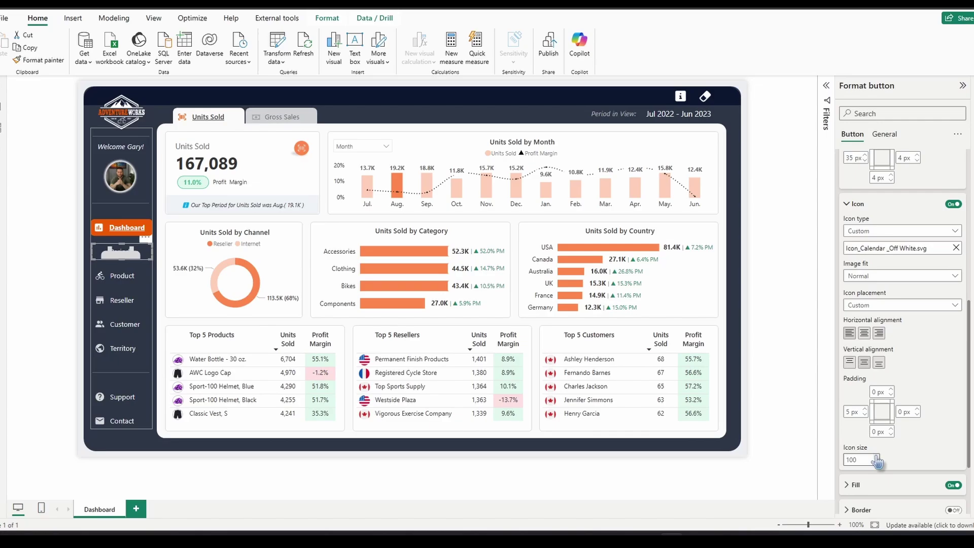
pyautogui.press('BackSpace')
pyautogui.press('BackSpace')
pyautogui.press('BackSpace')
pyautogui.write('20')
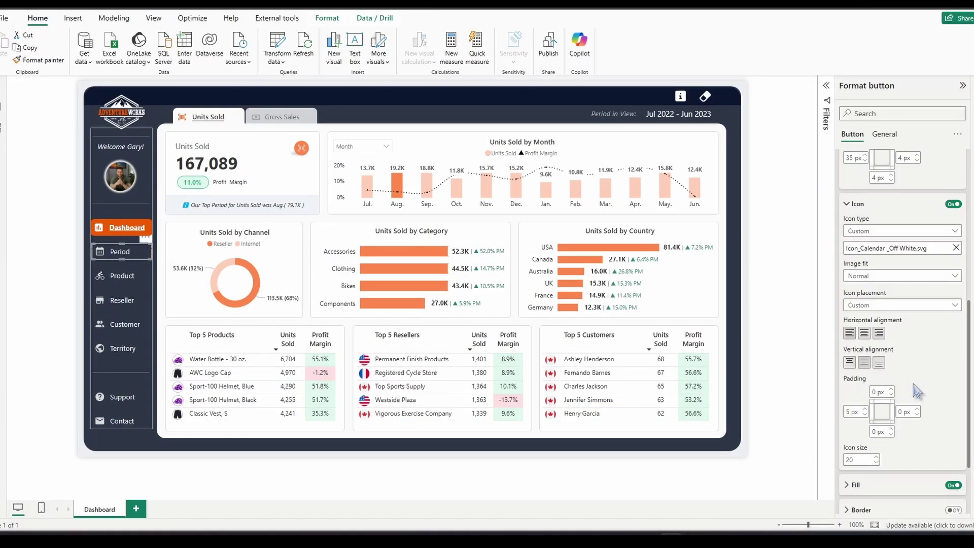
pyautogui.scroll(5, 912, 387)
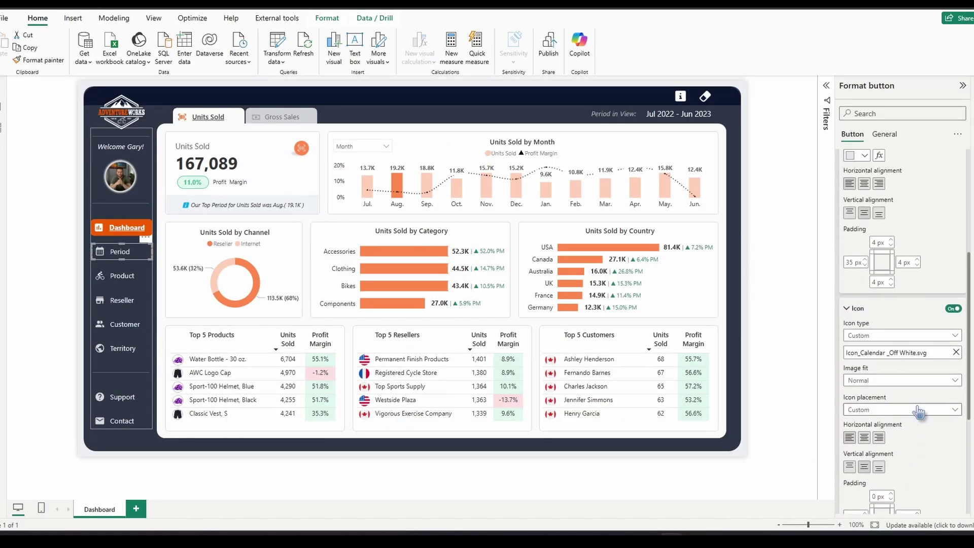
pyautogui.scroll(2, 918, 416)
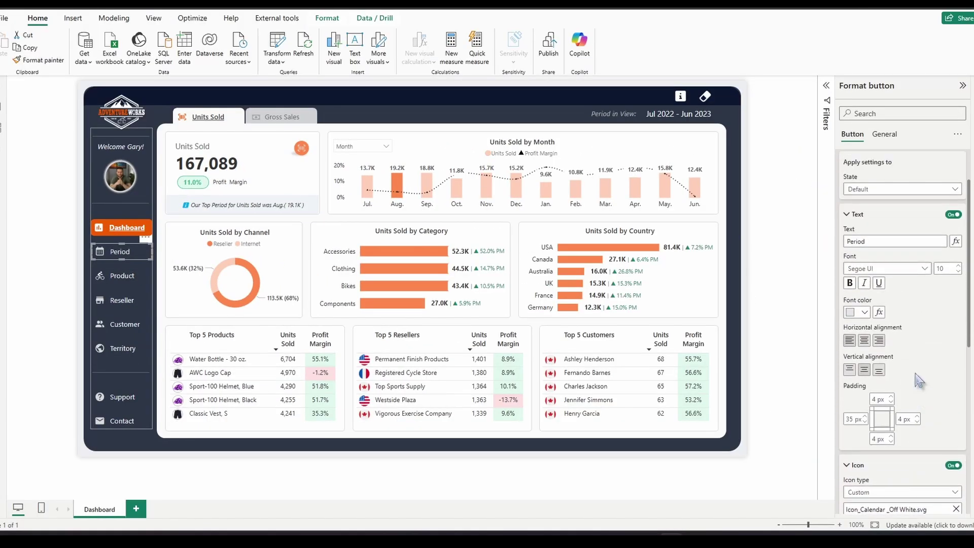
pyautogui.click(857, 419)
pyautogui.write('0')
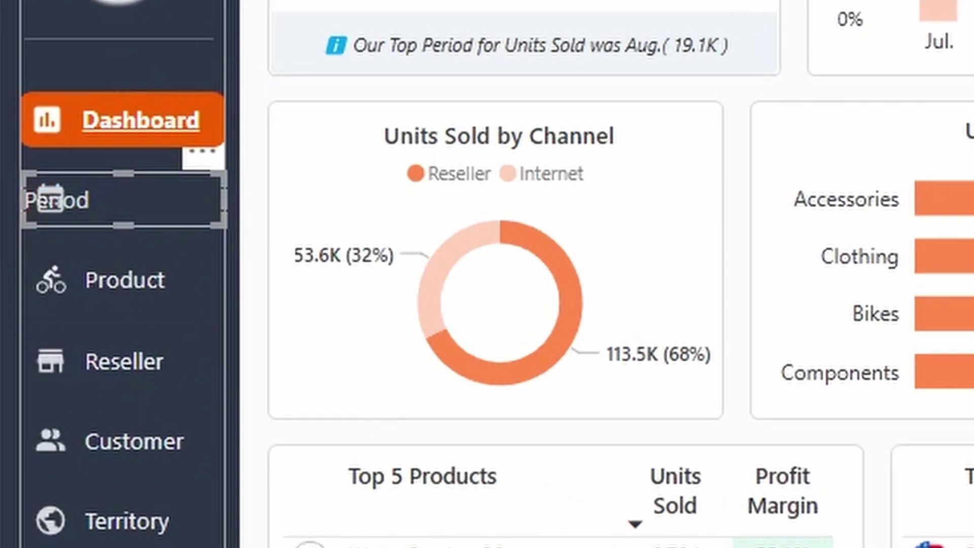
pyautogui.hotkey('ctrl', 'z')
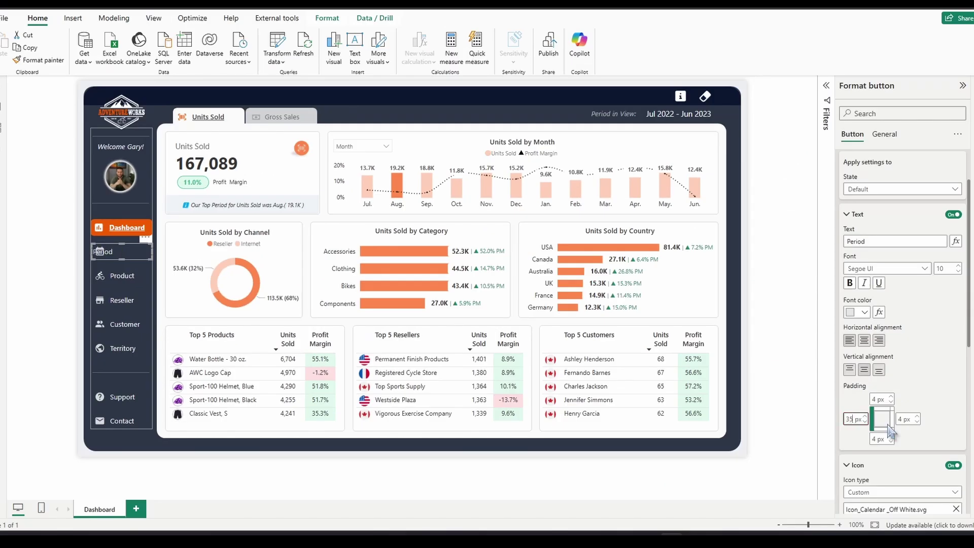
pyautogui.press('Return')
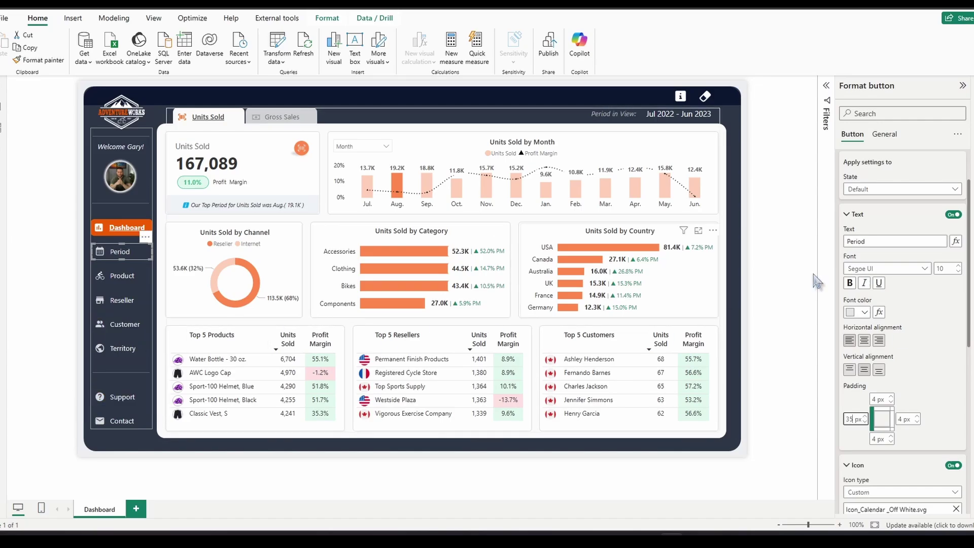
# For the On hover state, set the Period button icon to the calendar SVG from Icons_White
pyautogui.click(887, 189)
pyautogui.click(870, 214)
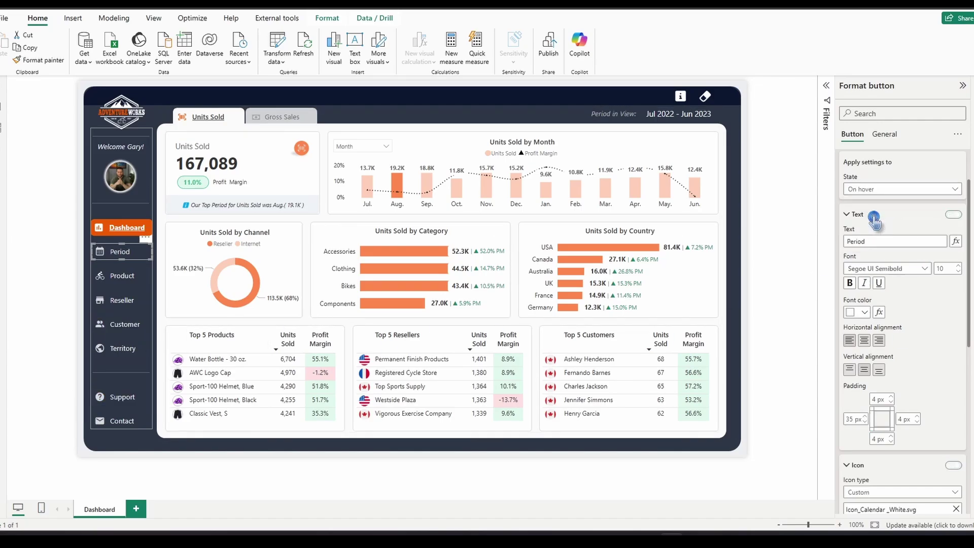
pyautogui.scroll(-3, 927, 332)
pyautogui.scroll(-1, 927, 333)
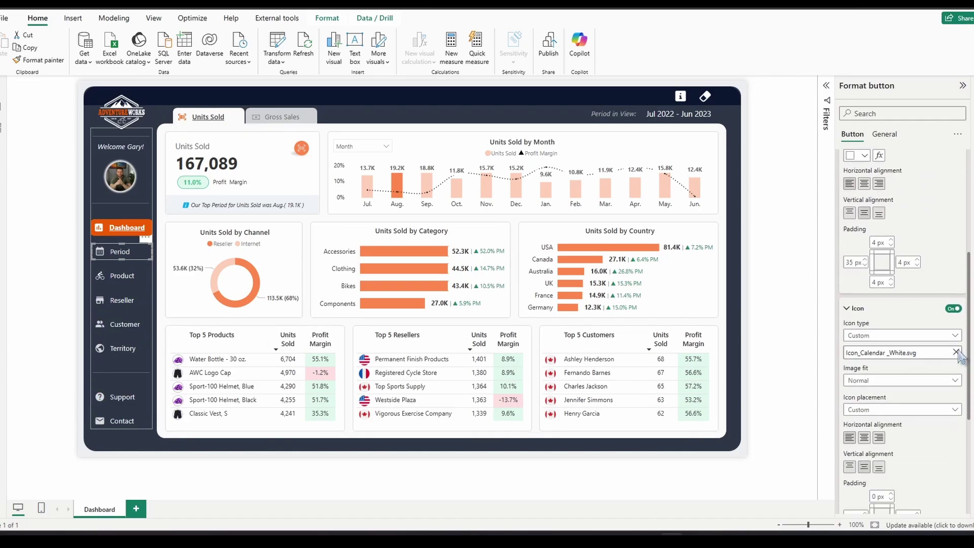
pyautogui.click(956, 352)
pyautogui.click(921, 355)
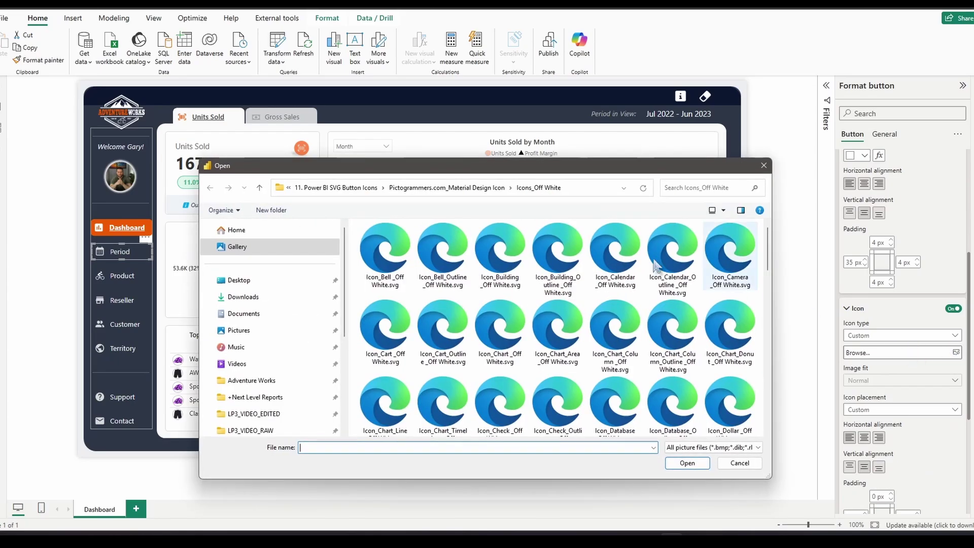
pyautogui.click(453, 193)
pyautogui.doubleClick(388, 285)
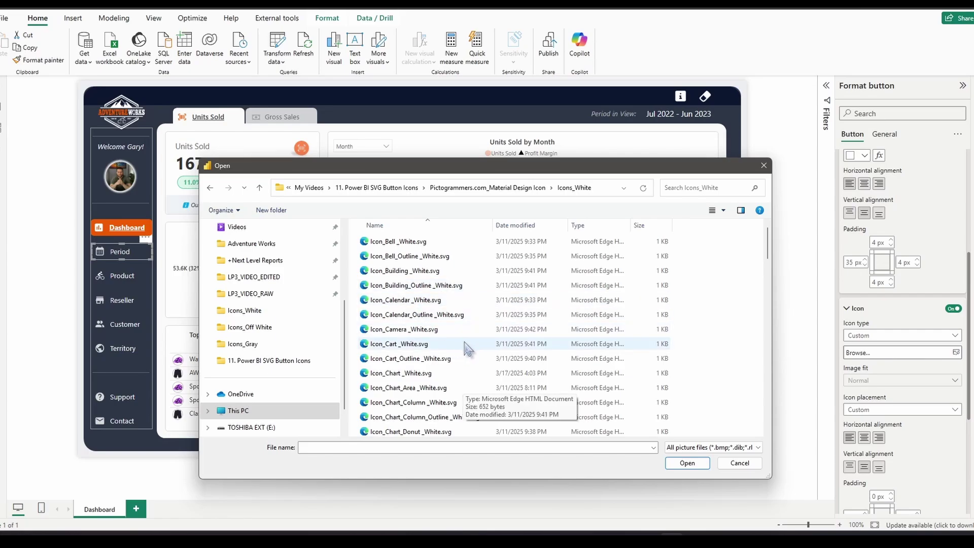
pyautogui.click(404, 299)
pyautogui.click(686, 462)
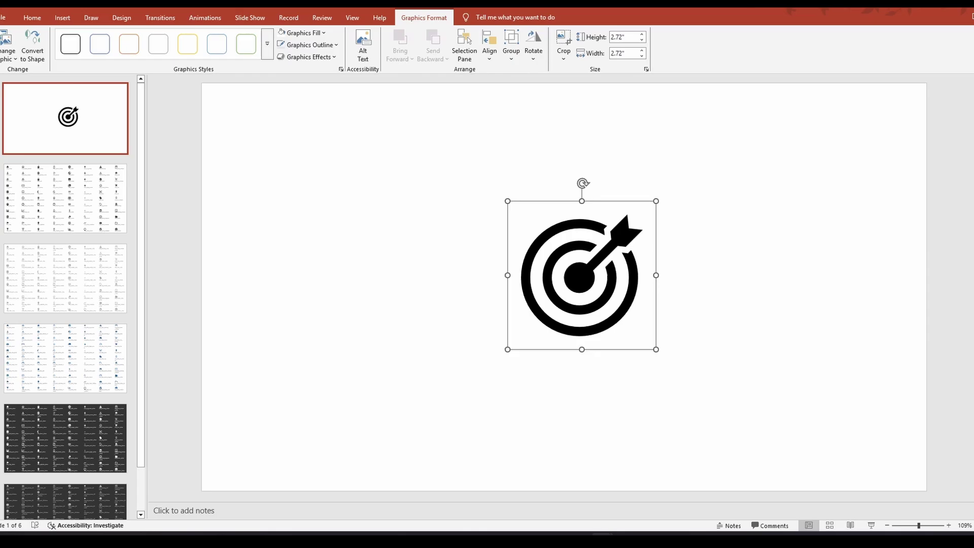
# Open PowerPoint's Insert Icons library from the Insert ribbon
pyautogui.click(62, 18)
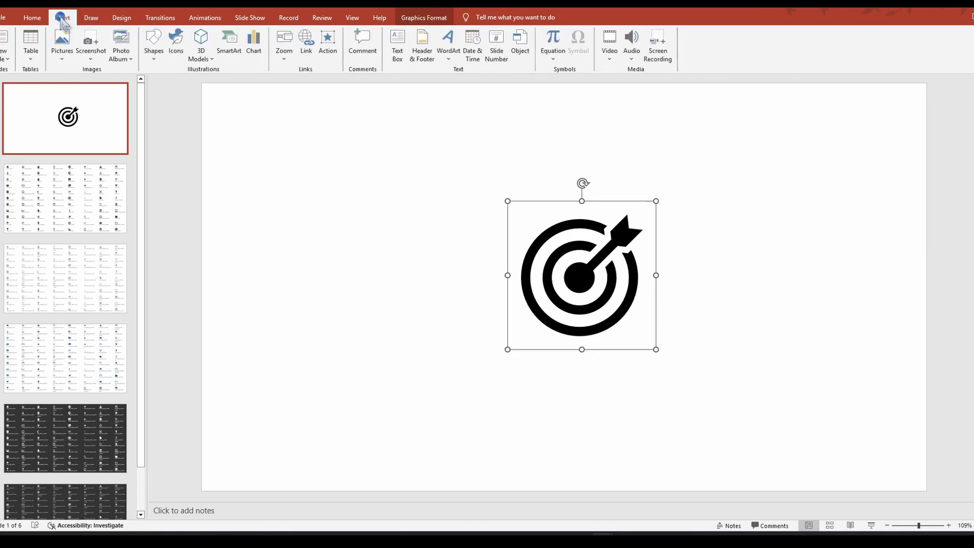
pyautogui.click(176, 45)
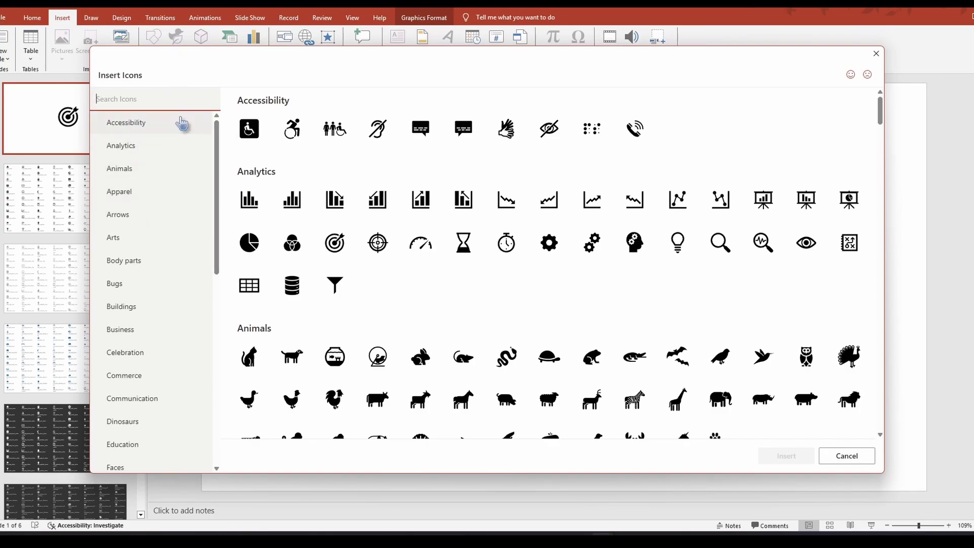
# Browse the icon categories and insert the star from the Celebration set onto the slide
pyautogui.click(121, 308)
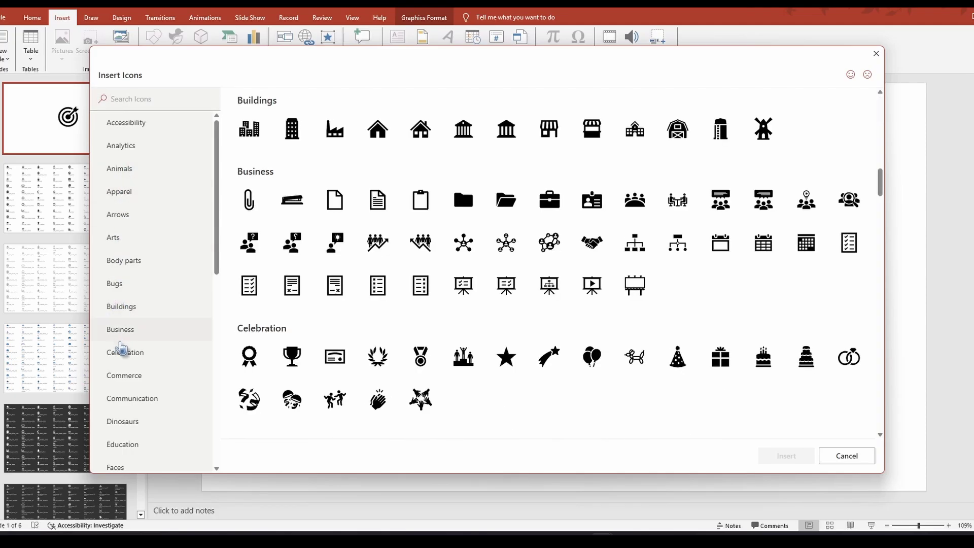
pyautogui.click(120, 354)
pyautogui.scroll(-3, 126, 365)
pyautogui.click(125, 339)
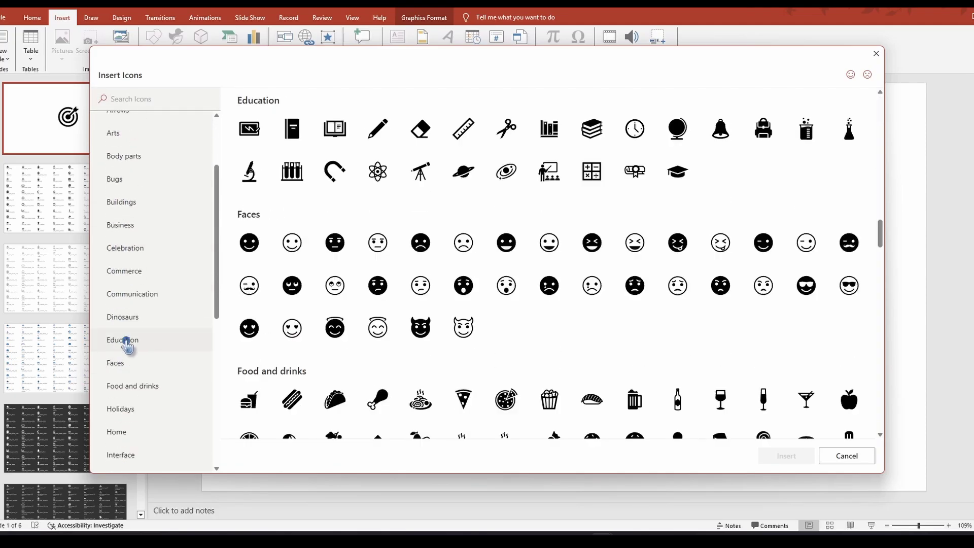
pyautogui.scroll(3, 126, 348)
pyautogui.click(126, 122)
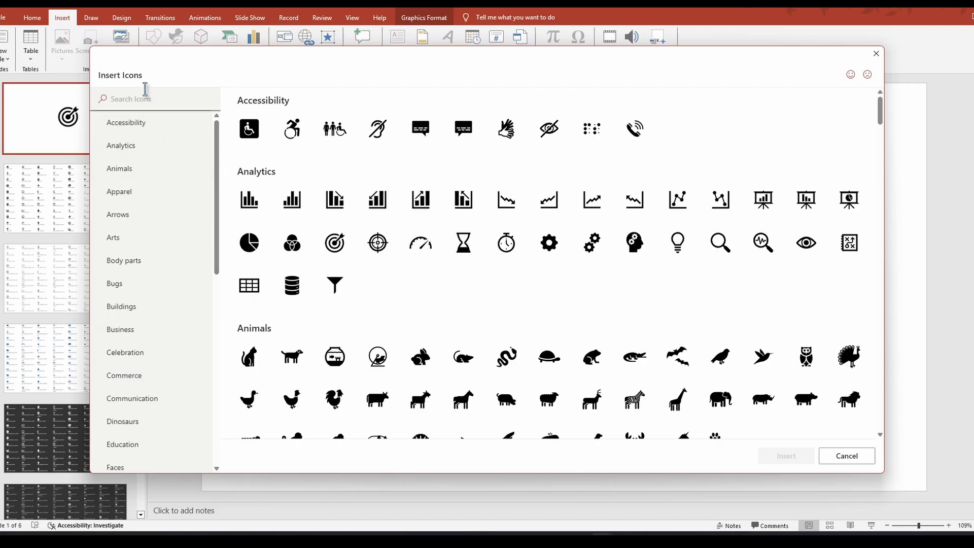
pyautogui.scroll(-5, 435, 218)
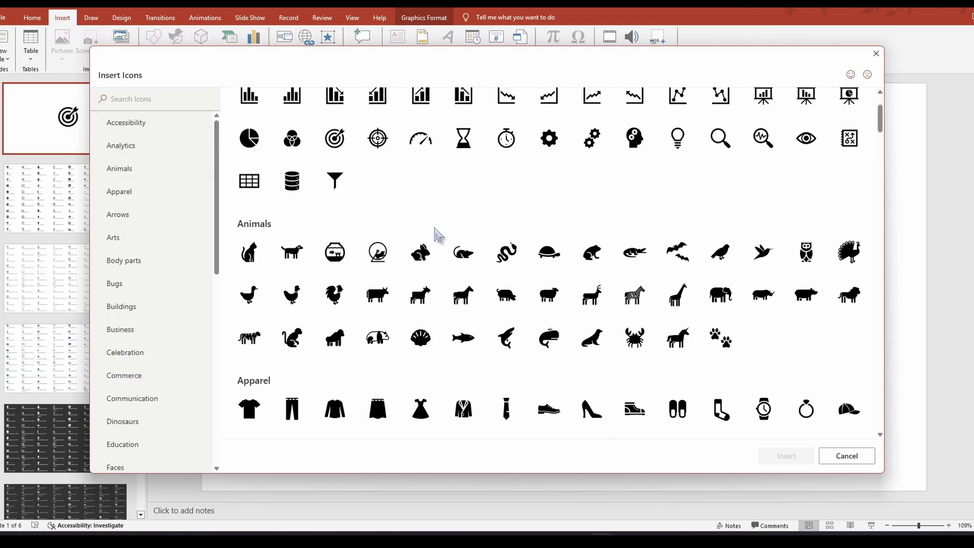
pyautogui.scroll(-10, 434, 233)
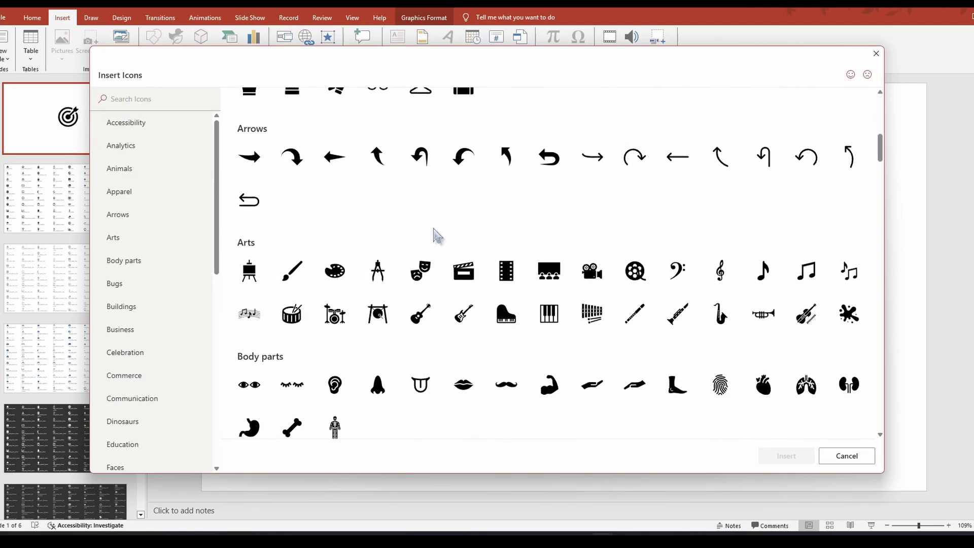
pyautogui.click(505, 338)
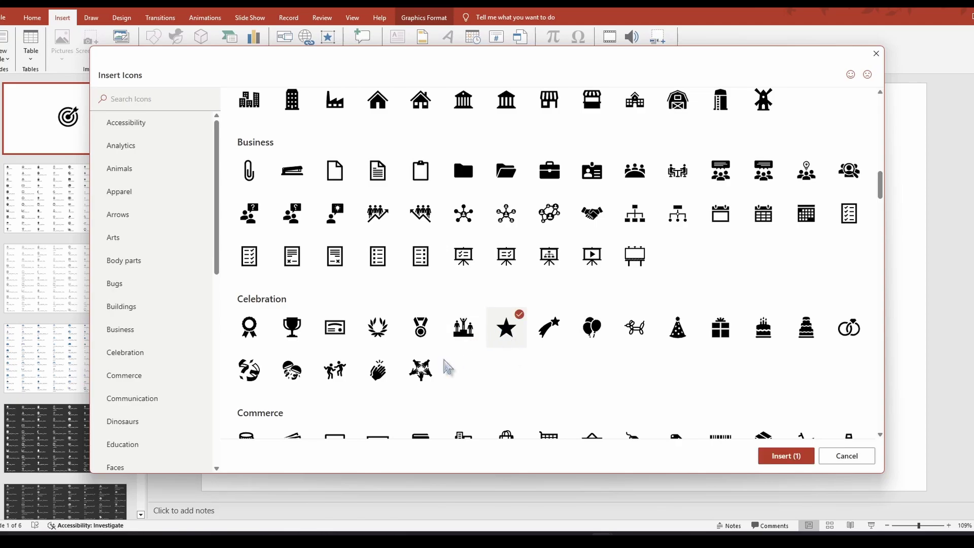
pyautogui.click(790, 460)
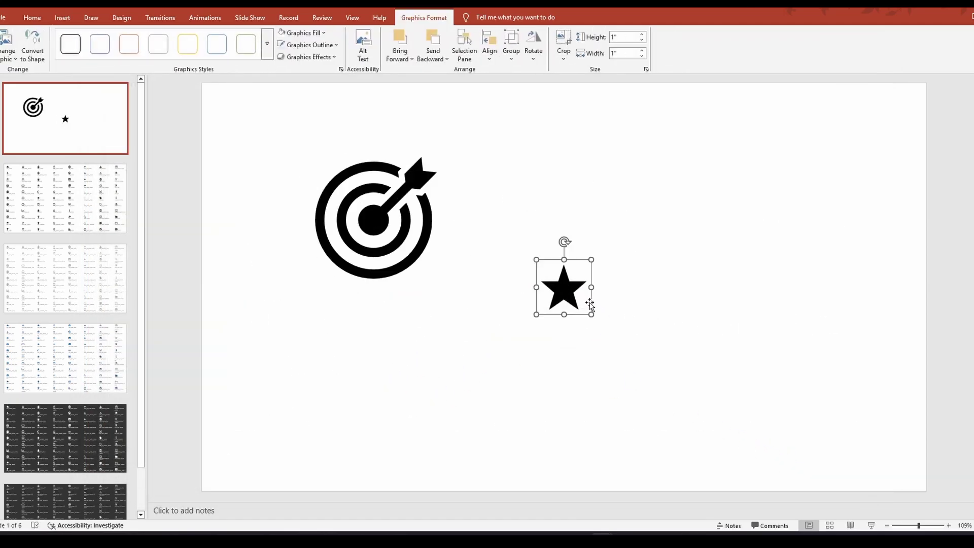
# Resize the star to 1.78 inches square beside the target icon
pyautogui.moveTo(591, 314); pyautogui.dragTo(773, 493)
pyautogui.moveTo(635, 305); pyautogui.dragTo(572, 190)
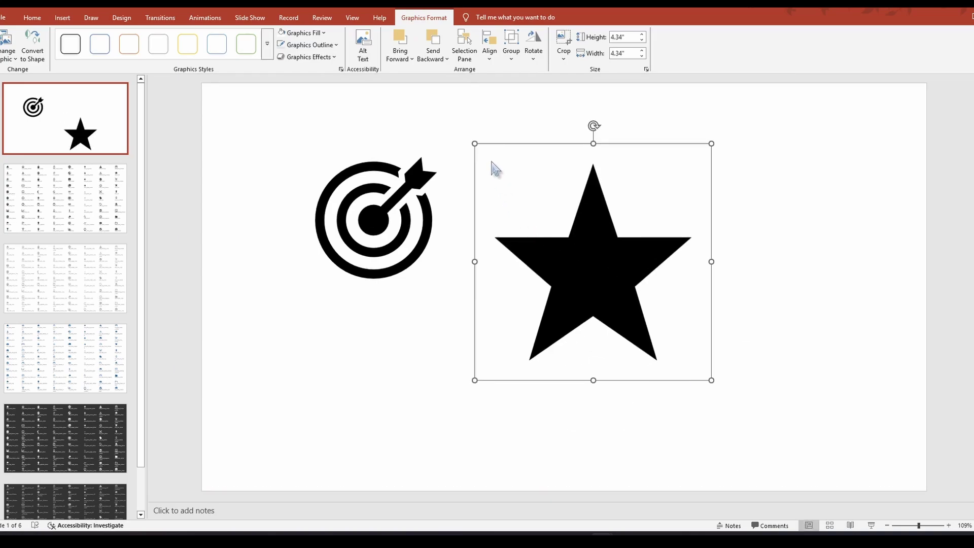
pyautogui.moveTo(475, 143); pyautogui.dragTo(669, 337)
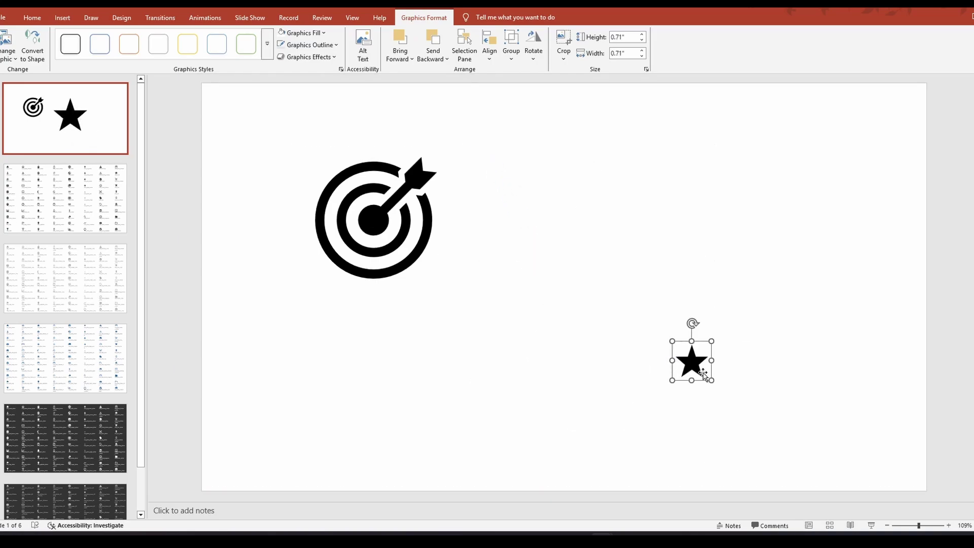
pyautogui.moveTo(704, 372); pyautogui.dragTo(640, 328)
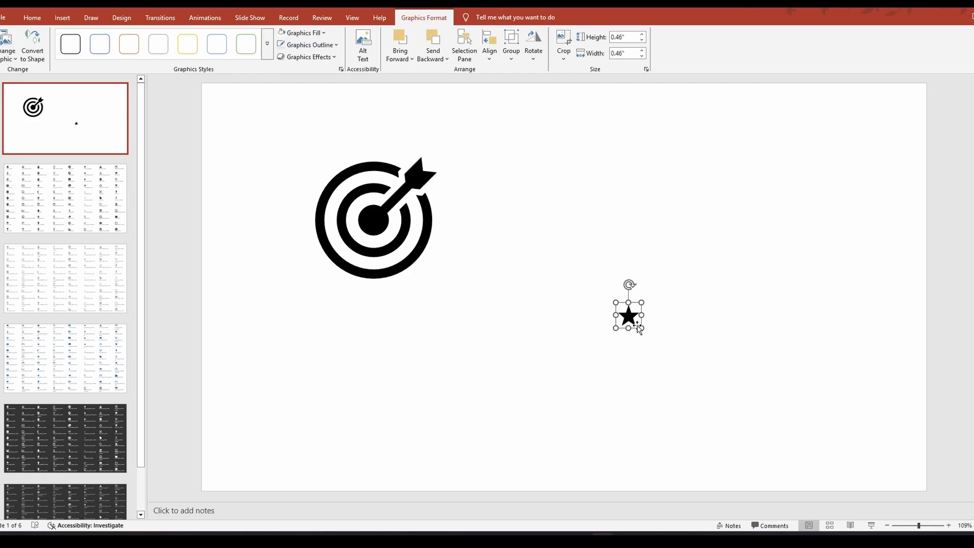
pyautogui.moveTo(638, 329); pyautogui.dragTo(674, 346)
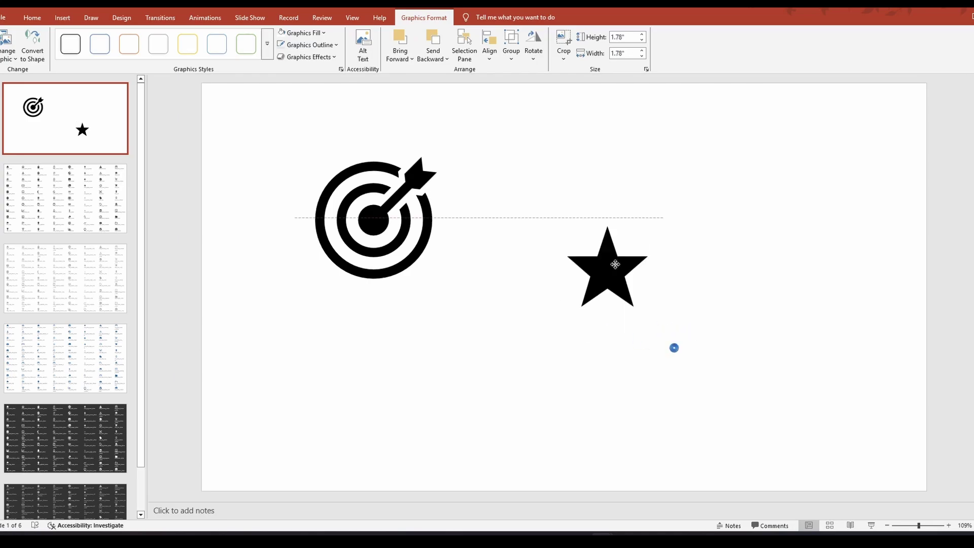
# Fill the star dark blue and nudge it slightly left toward the target
pyautogui.click(303, 34)
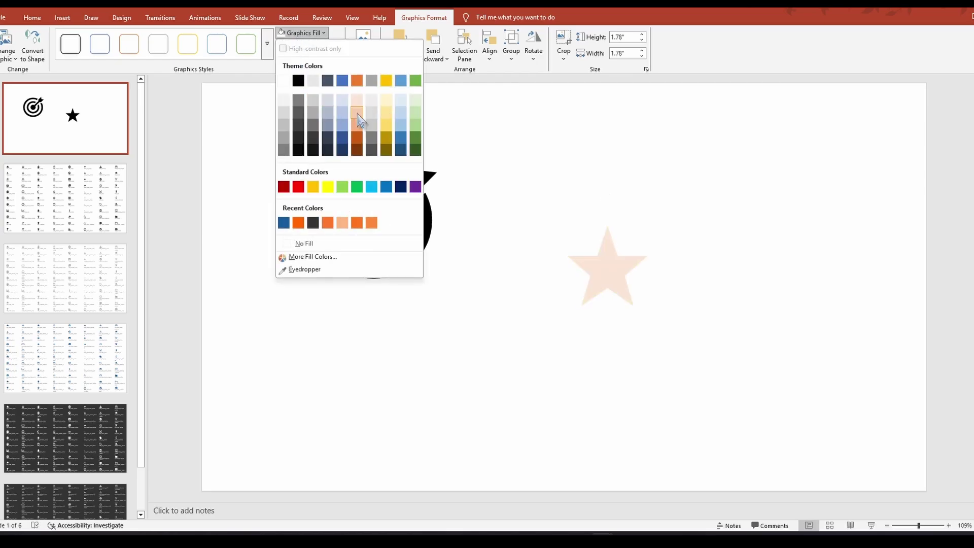
pyautogui.click(342, 138)
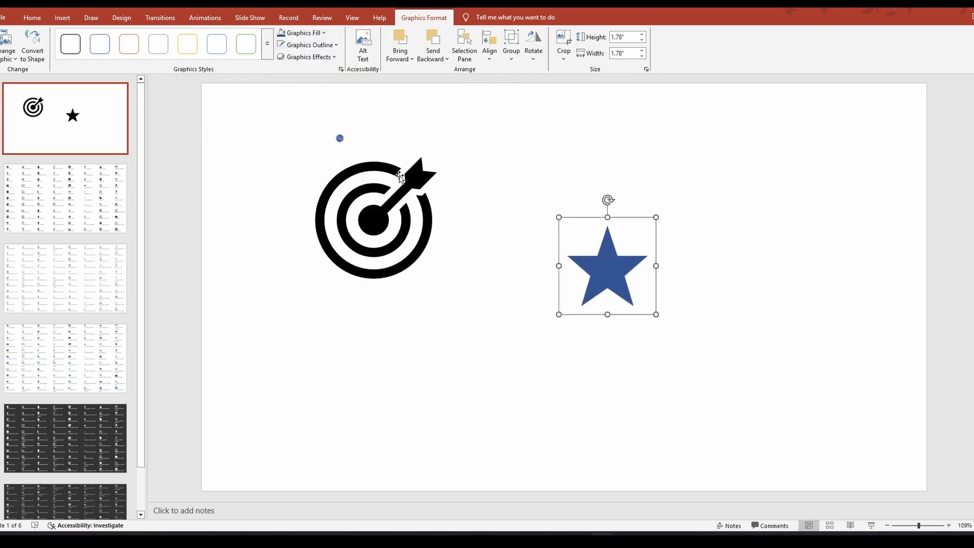
pyautogui.click(502, 349)
pyautogui.click(605, 274)
pyautogui.moveTo(606, 273); pyautogui.dragTo(560, 272)
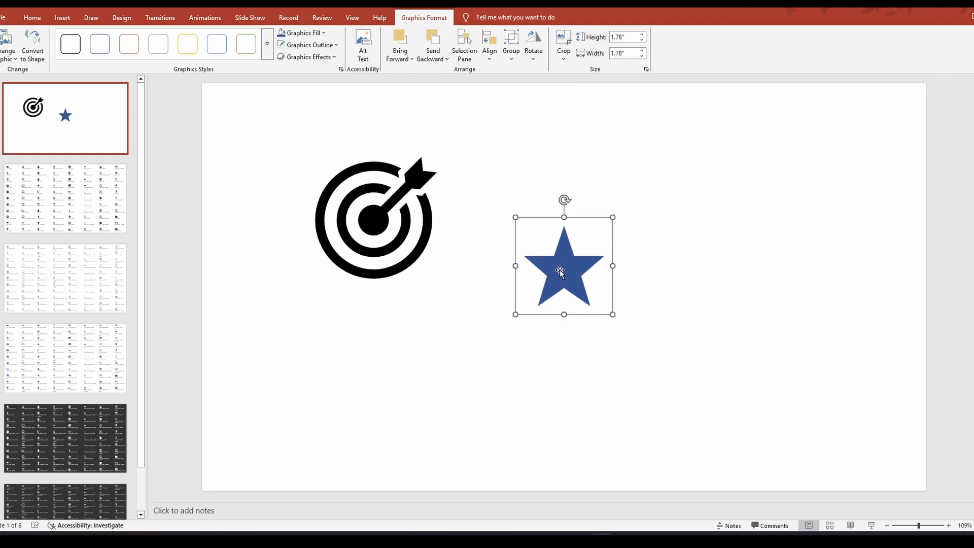
# Start saving the star as a picture and select the file name to rename it Icon_Star_Blue
pyautogui.rightClick(560, 274)
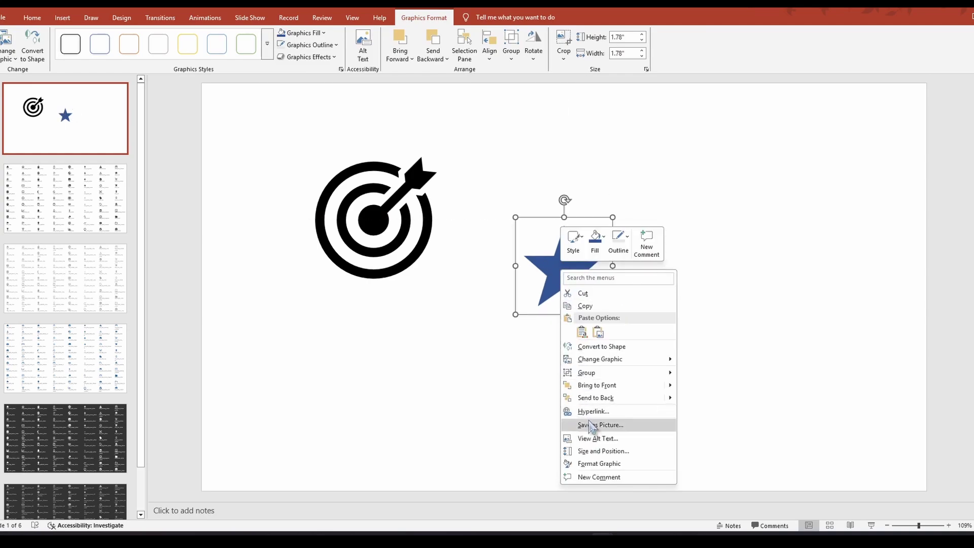
pyautogui.click(620, 430)
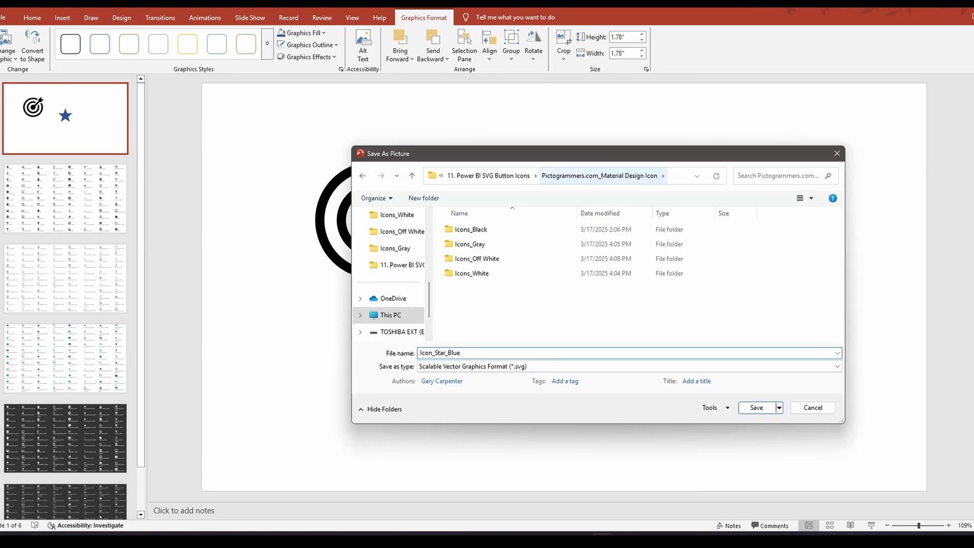
pyautogui.moveTo(474, 354); pyautogui.dragTo(388, 355)
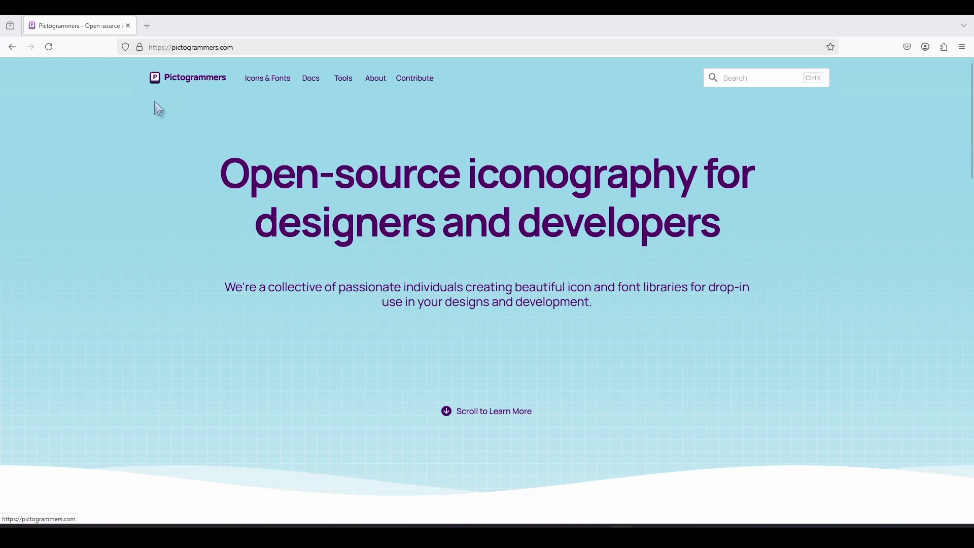
# Open Pictogrammers' Material Design Icons, find the account icon and download it as SVG
pyautogui.click(270, 84)
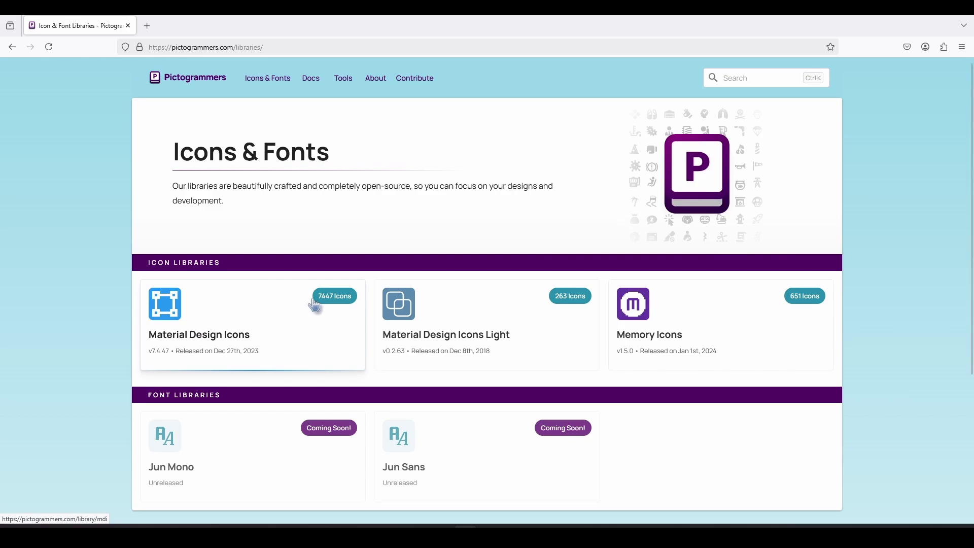
pyautogui.click(210, 339)
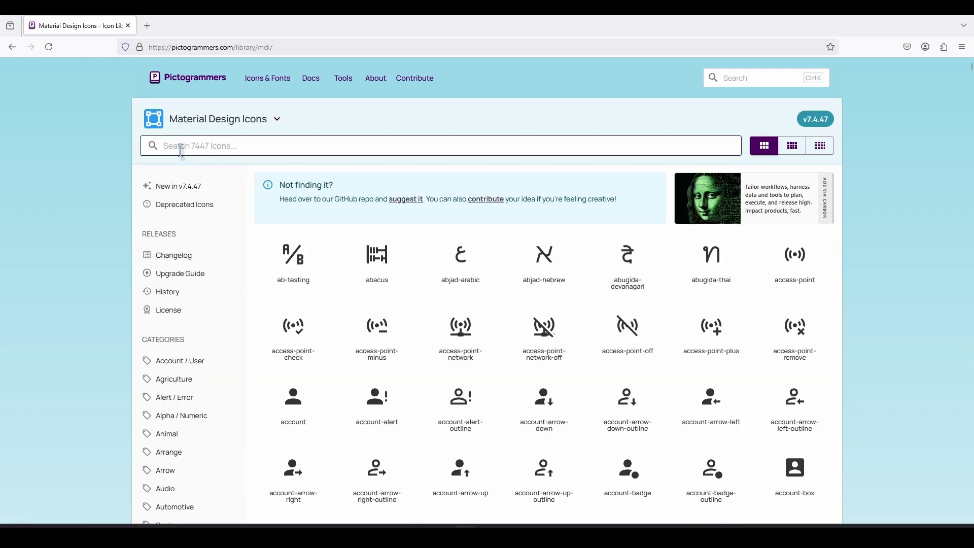
pyautogui.click(201, 146)
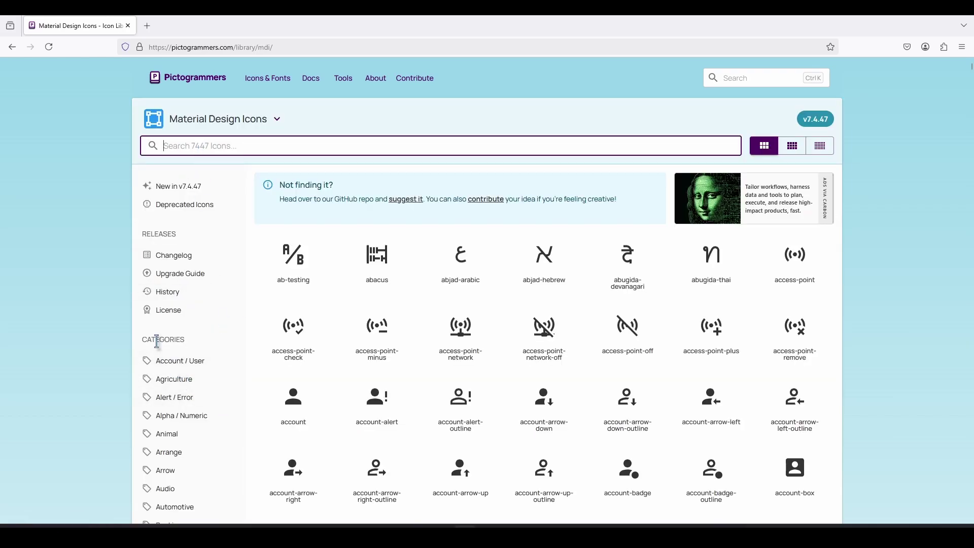
pyautogui.scroll(-2, 162, 340)
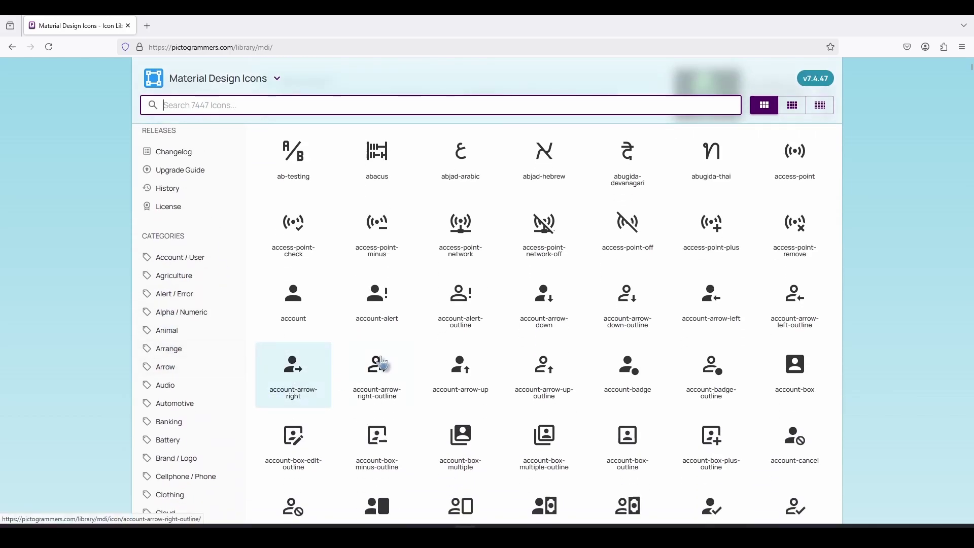
pyautogui.scroll(-9, 371, 338)
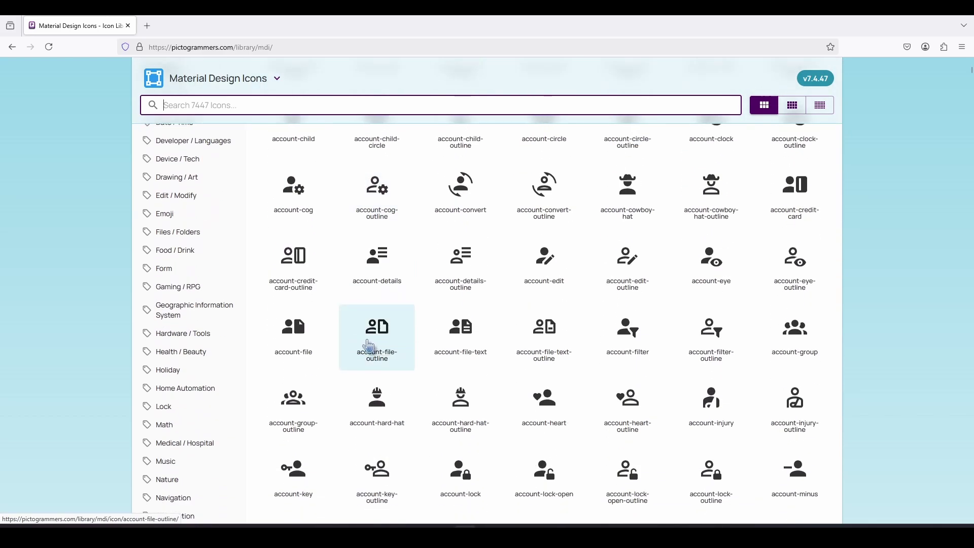
pyautogui.scroll(3, 406, 376)
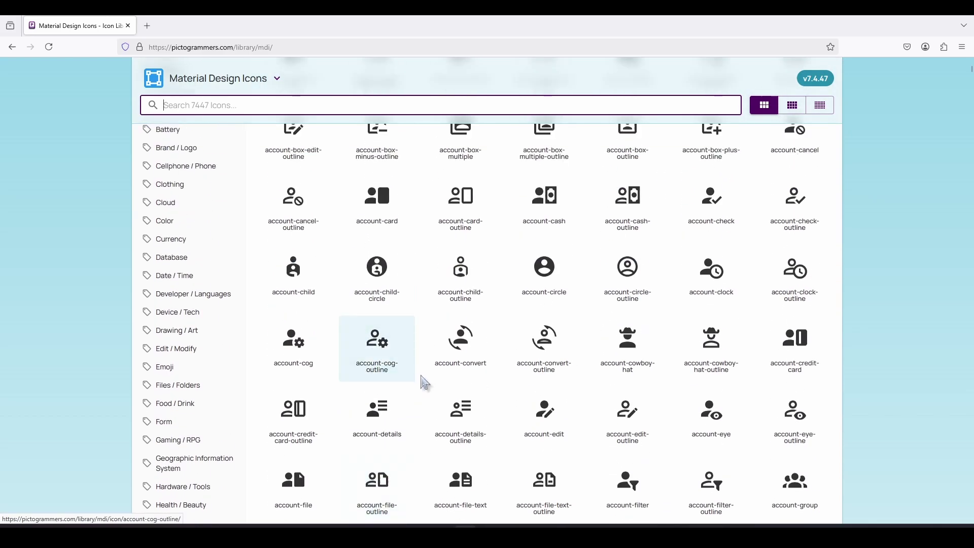
pyautogui.scroll(2, 436, 396)
pyautogui.scroll(5, 436, 397)
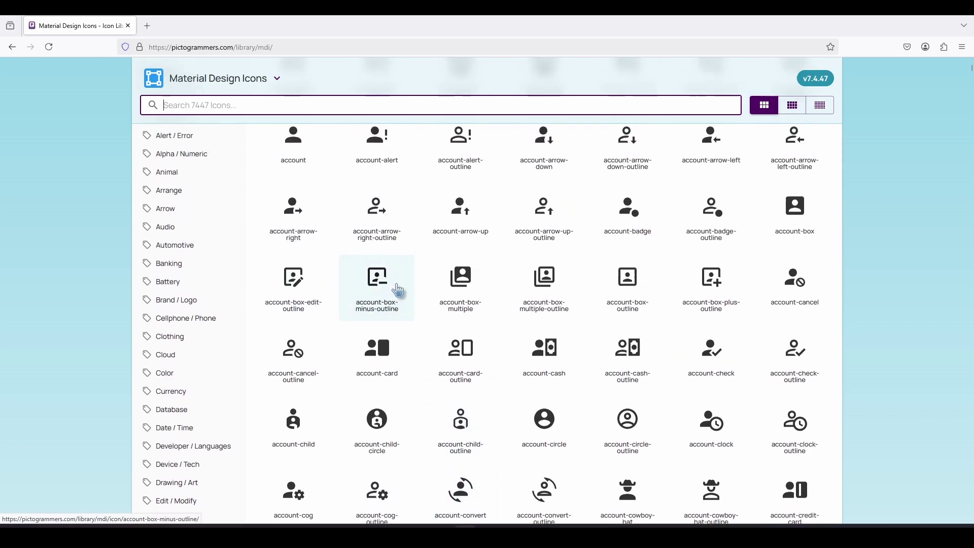
pyautogui.click(288, 246)
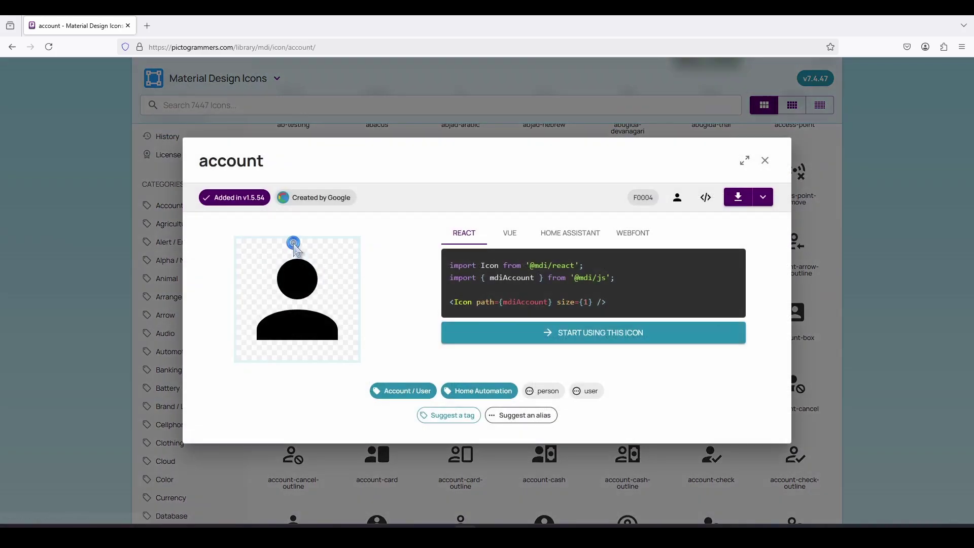
pyautogui.click(738, 201)
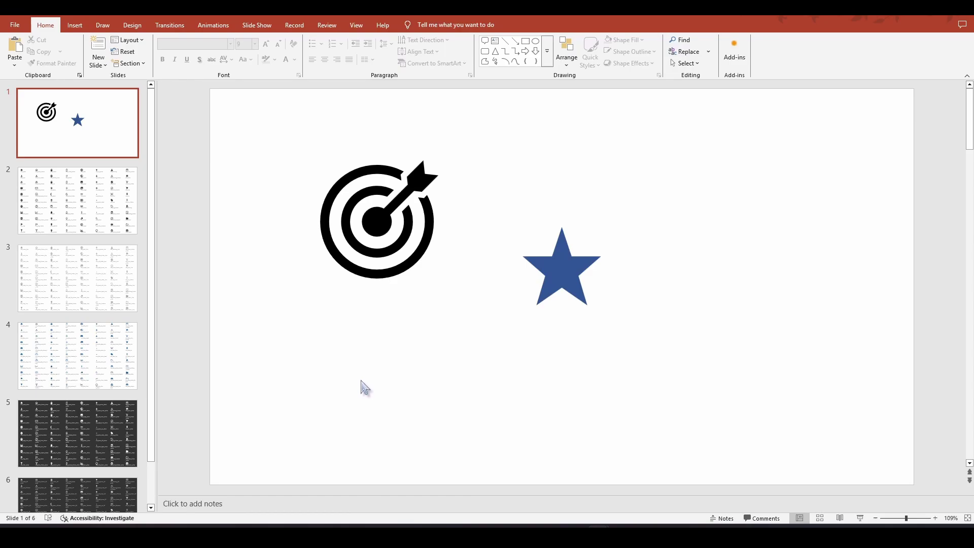
# Insert the downloaded account.svg from this device onto slide 1
pyautogui.click(103, 123)
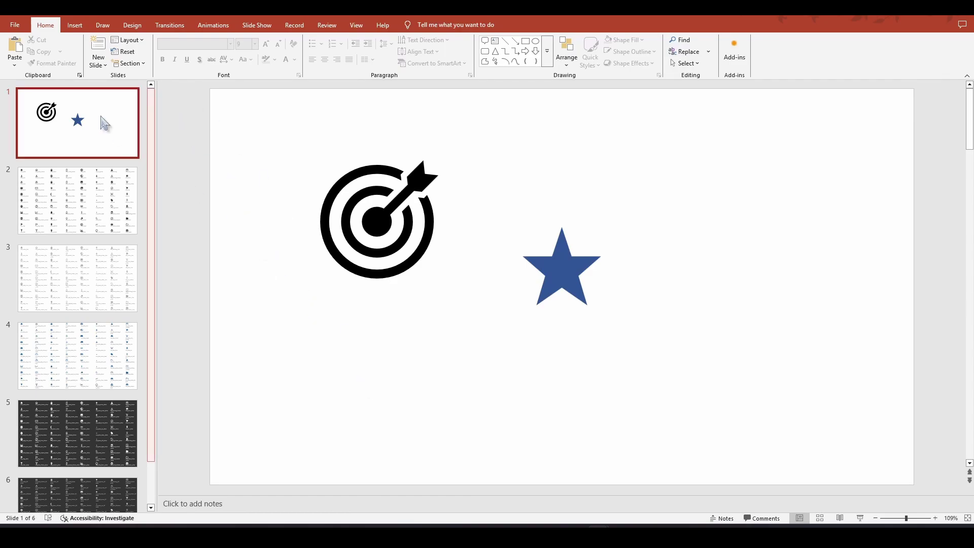
pyautogui.click(77, 26)
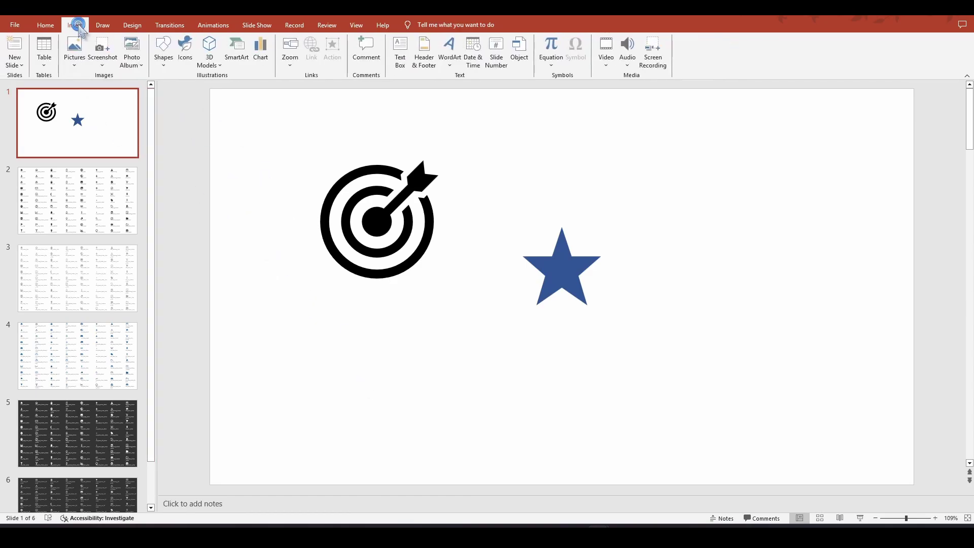
pyautogui.click(74, 62)
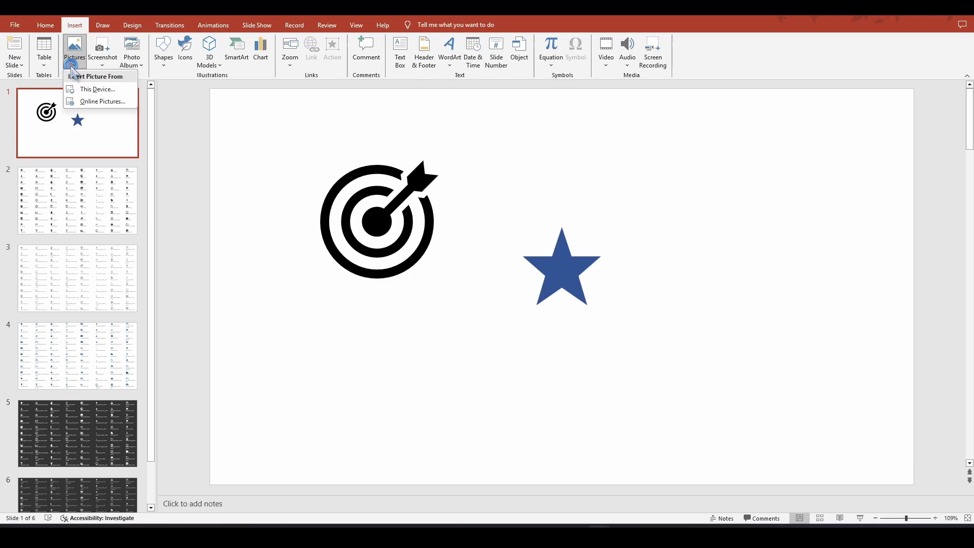
pyautogui.click(103, 90)
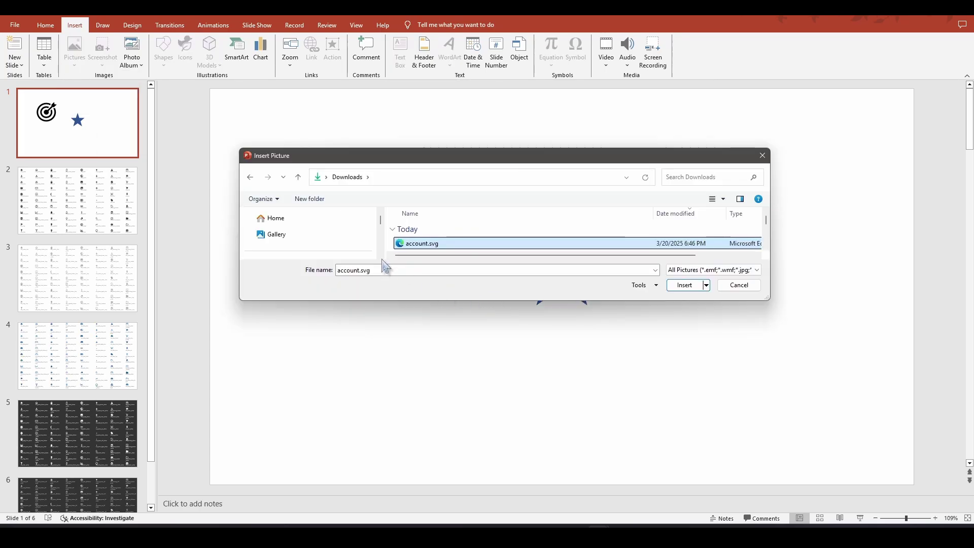
pyautogui.click(421, 248)
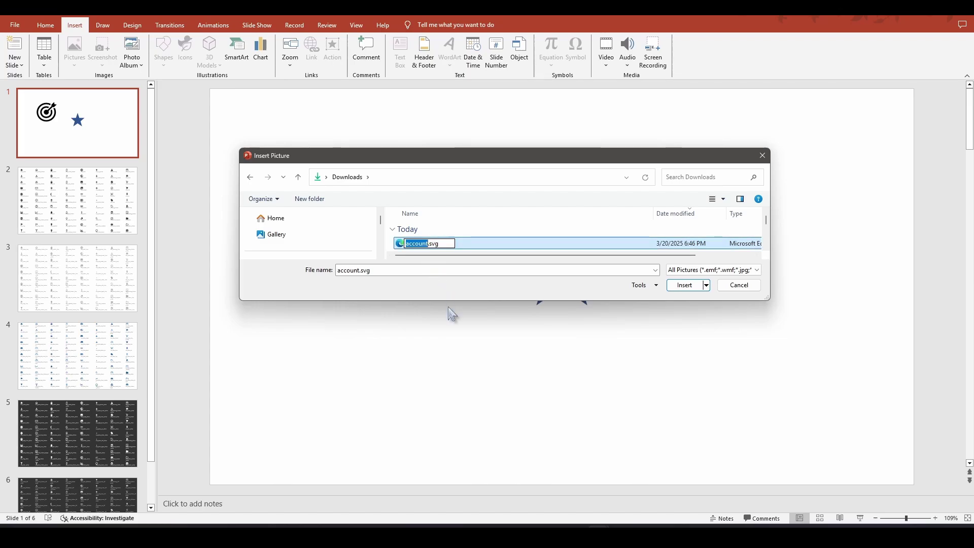
pyautogui.click(677, 287)
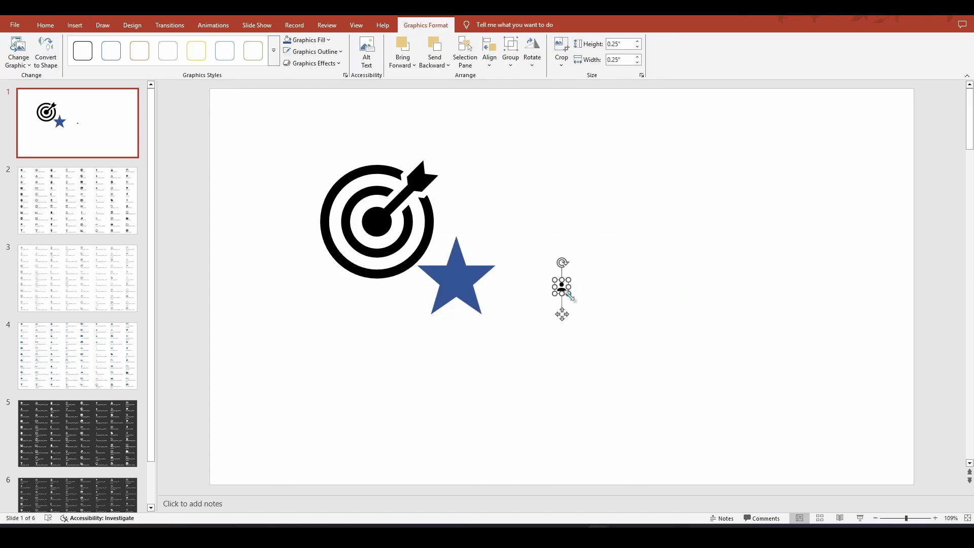
# Enlarge the account icon to 2.73 inches and fill it orange
pyautogui.moveTo(570, 295); pyautogui.dragTo(664, 295)
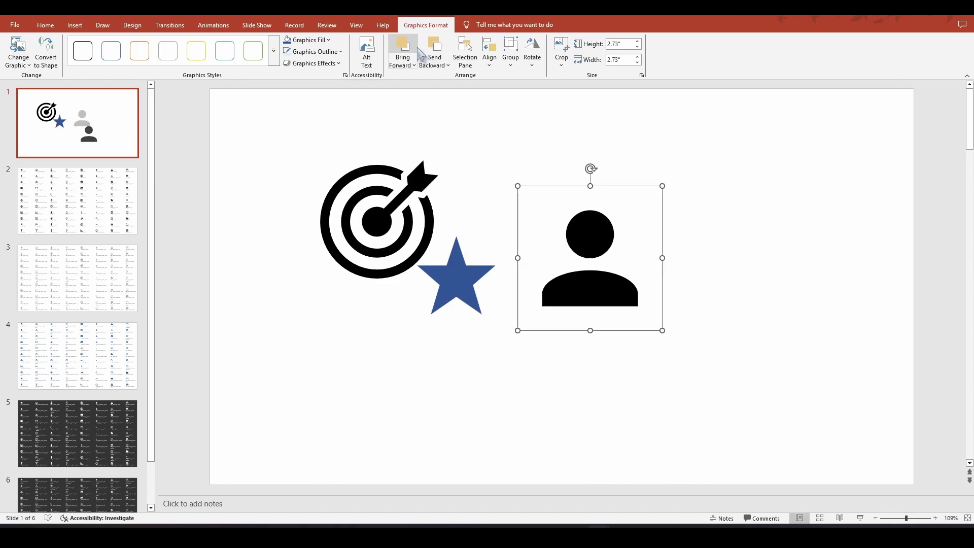
pyautogui.click(307, 40)
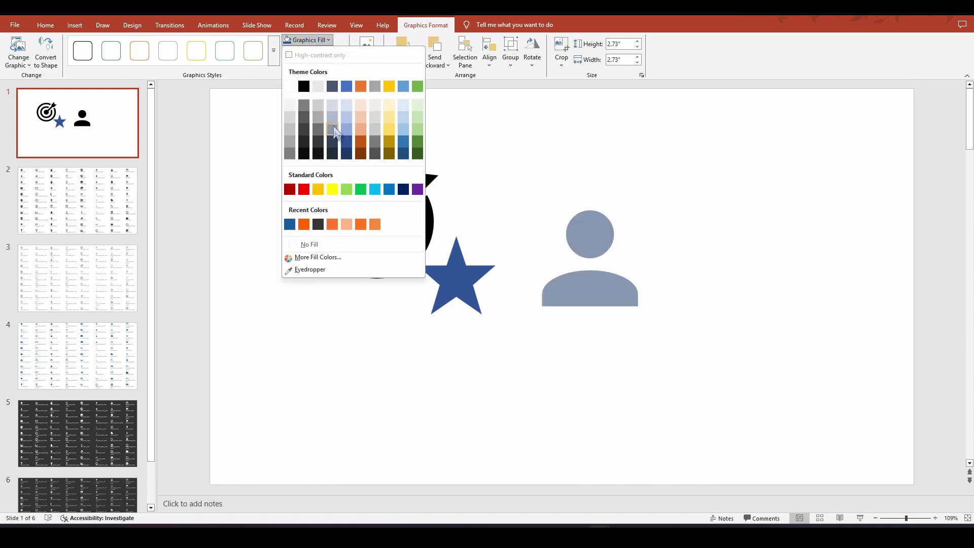
pyautogui.click(304, 224)
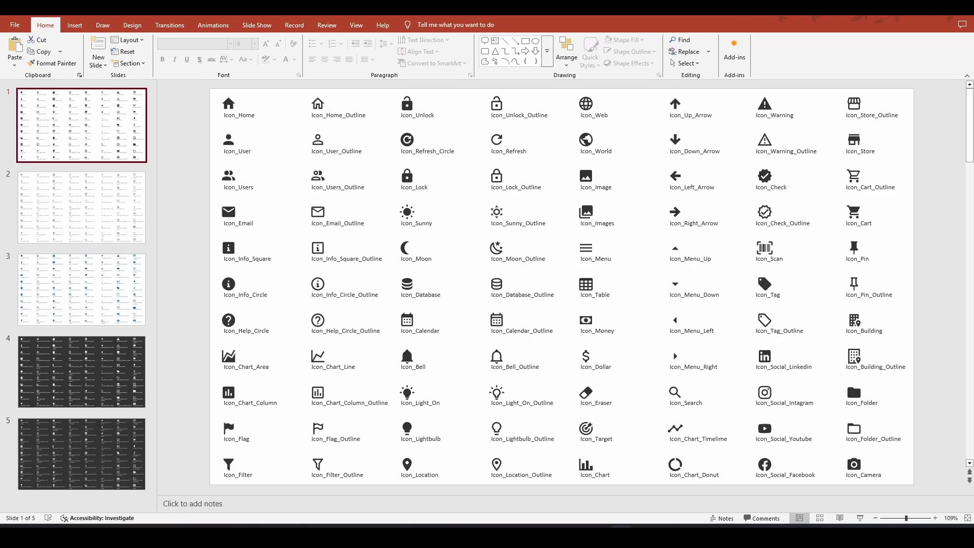
pyautogui.click(247, 113)
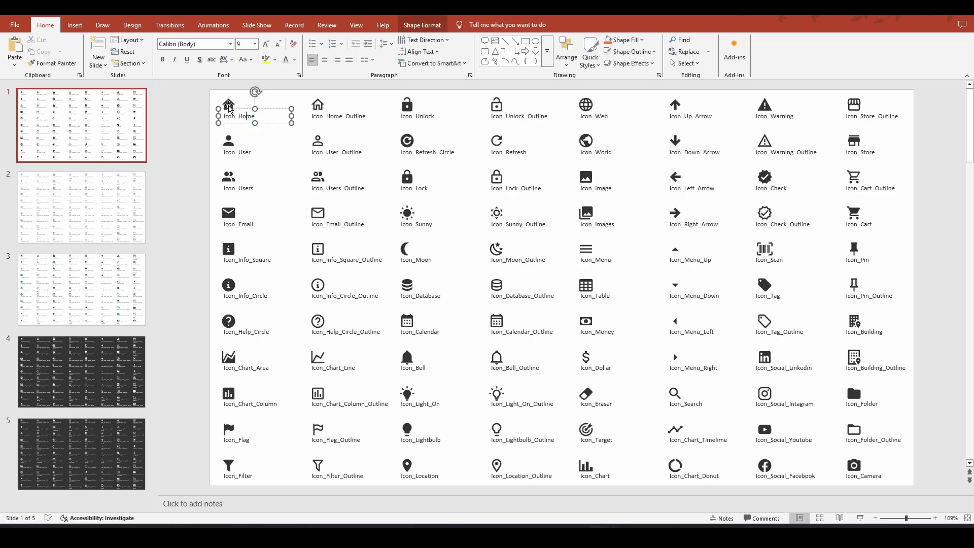
pyautogui.click(247, 116)
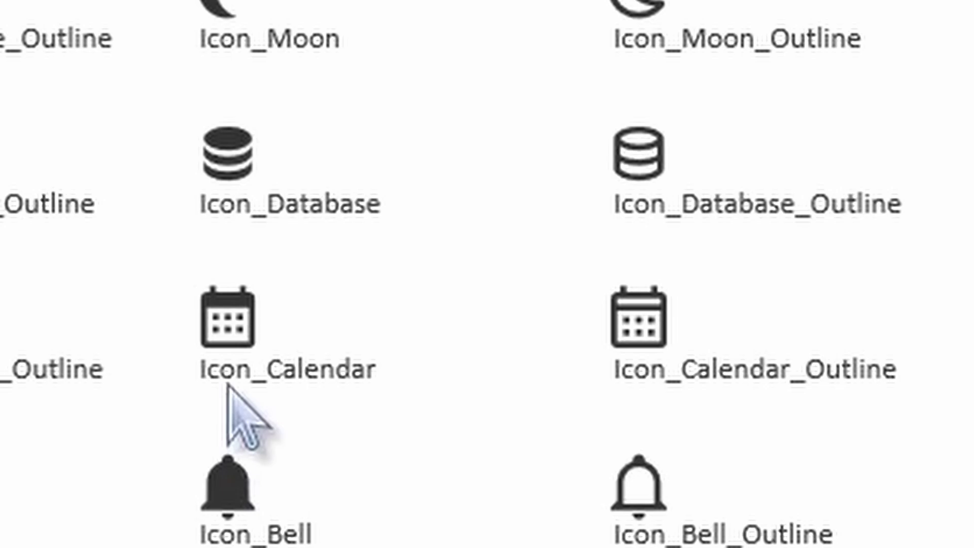
pyautogui.click(235, 324)
pyautogui.click(428, 440)
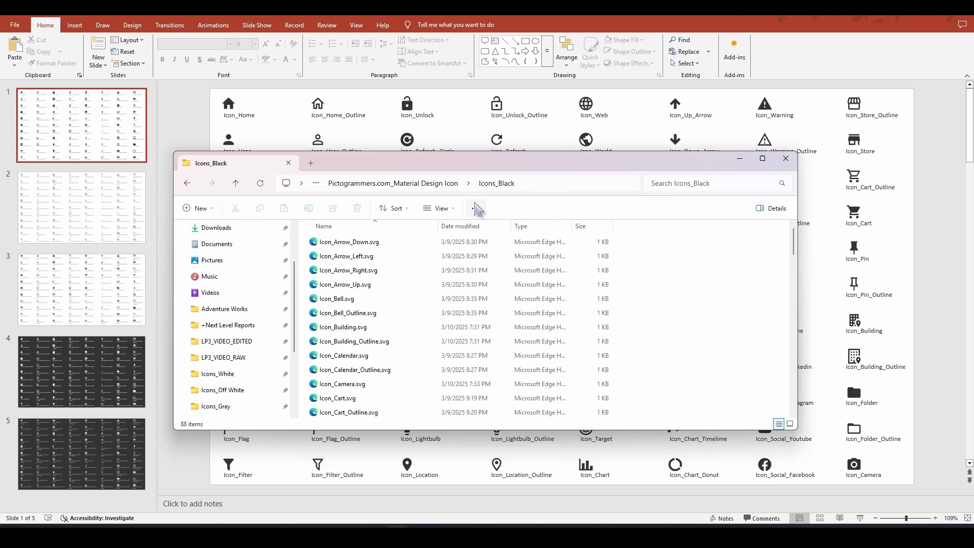
# Search the Icons_Black folder for 'calen' and open Icon_Calendar.svg to preview it
pyautogui.click(670, 183)
pyautogui.write('calen')
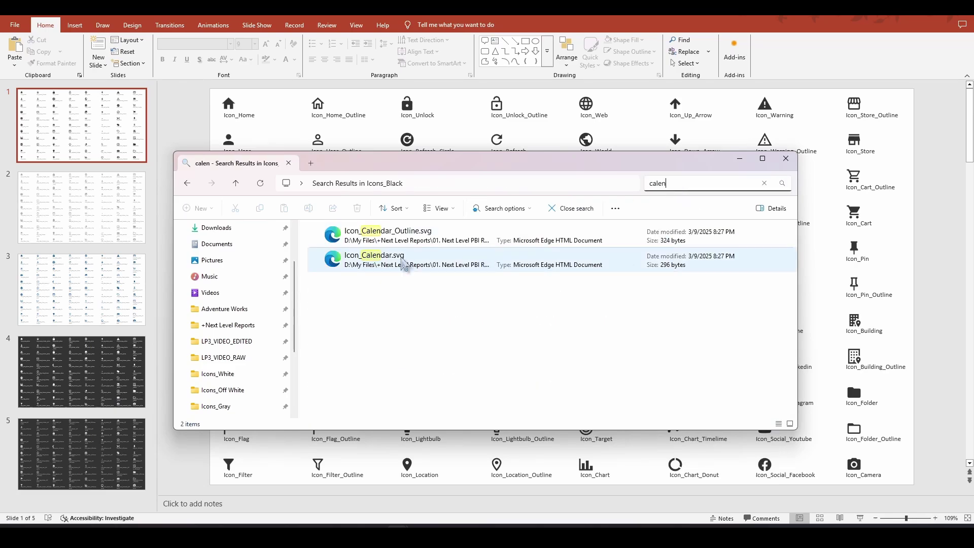
pyautogui.doubleClick(402, 260)
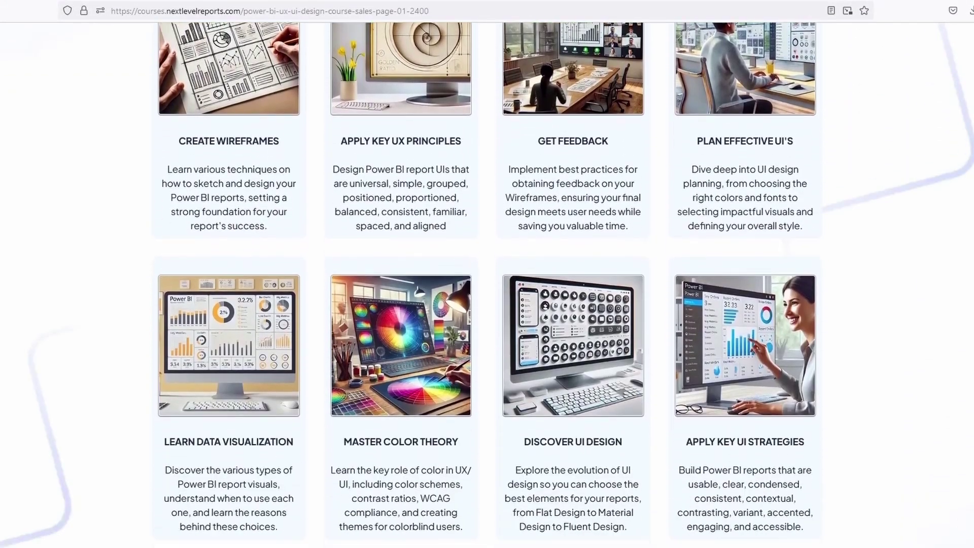
pyautogui.scroll(-20, 487, 274)
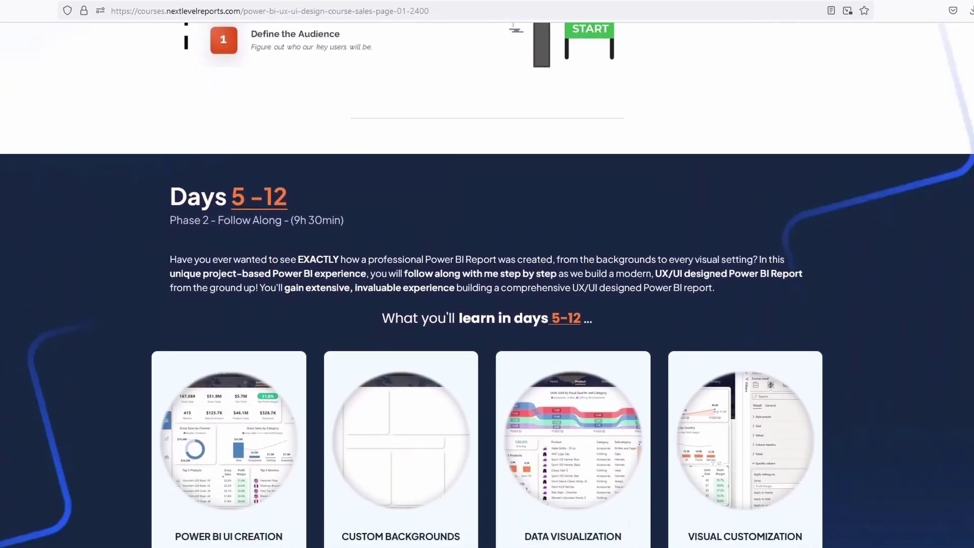
pyautogui.scroll(-20, 487, 274)
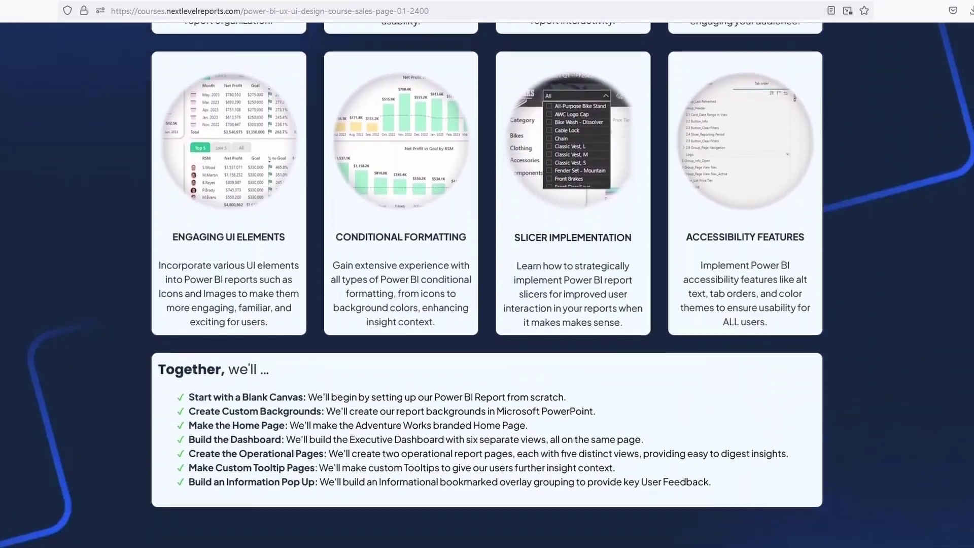